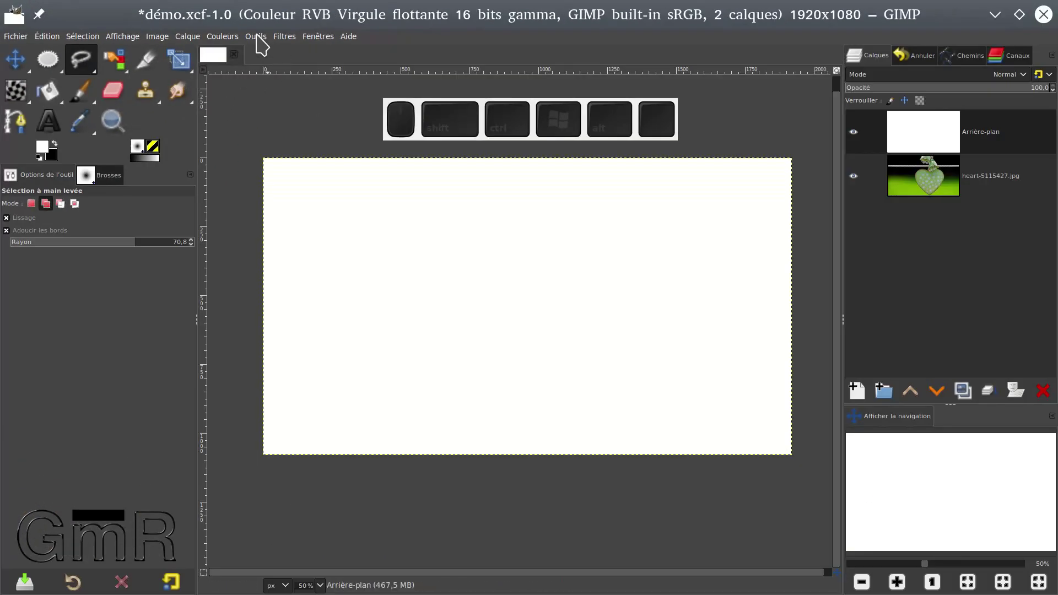
# Step: Activate the free selection tool (Sélection à main levée)
pyautogui.click(256, 37)
pyautogui.moveTo(276, 50)
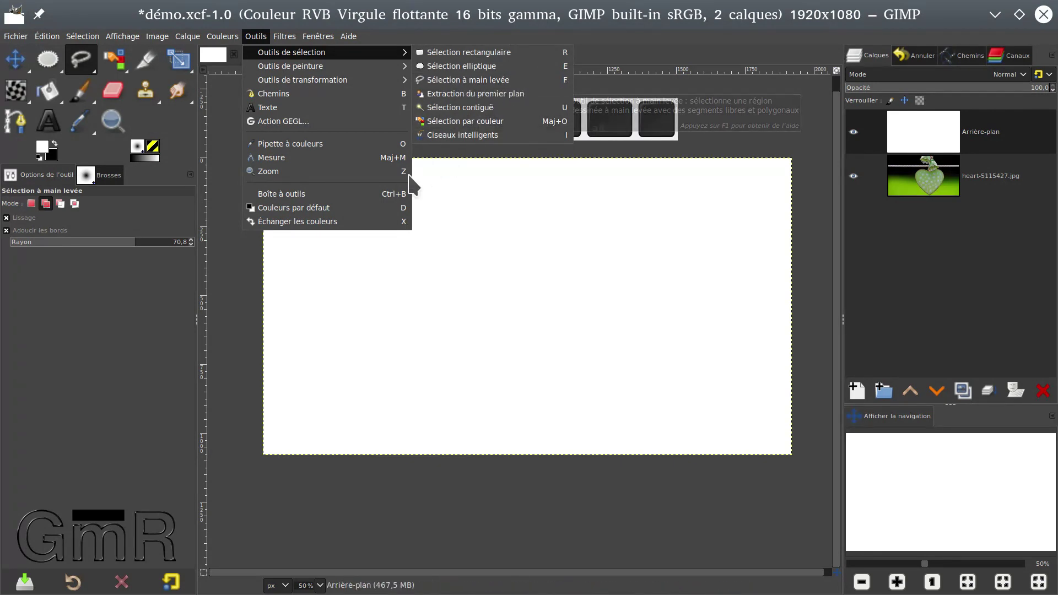
pyautogui.click(244, 261)
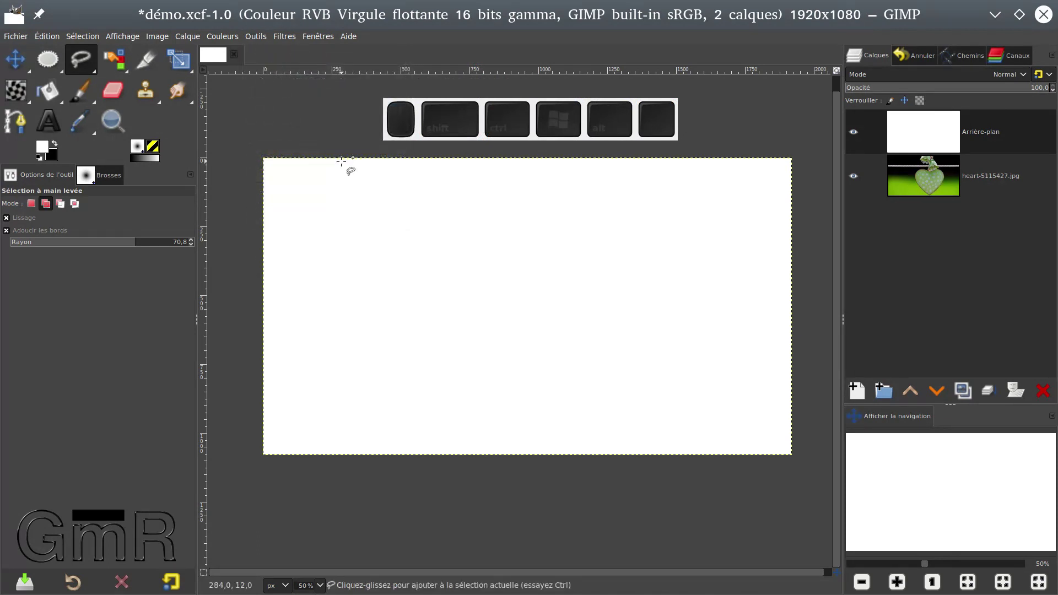
pyautogui.rightClick(328, 189)
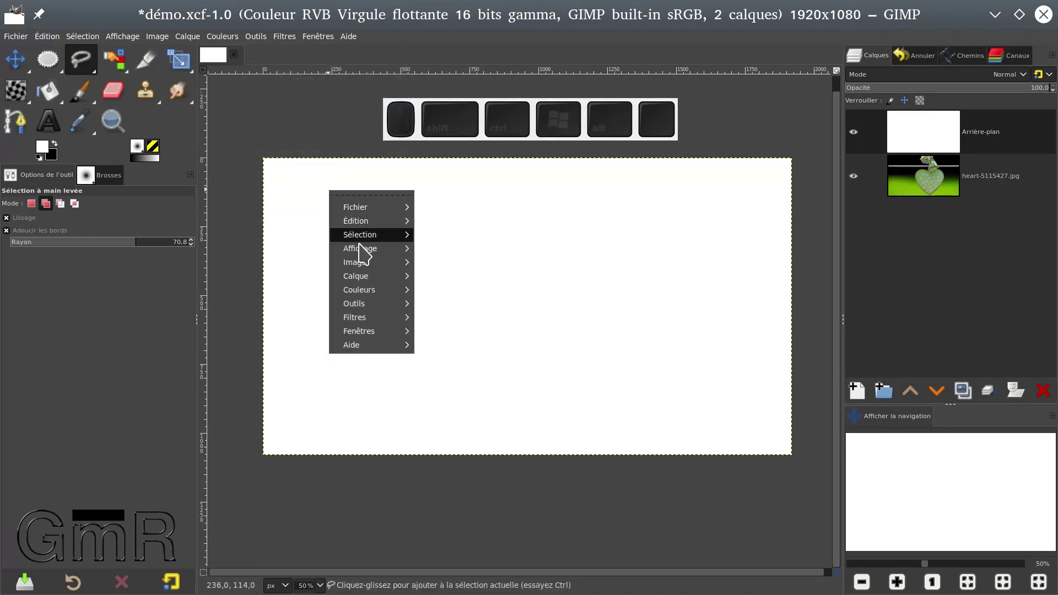
pyautogui.moveTo(362, 321)
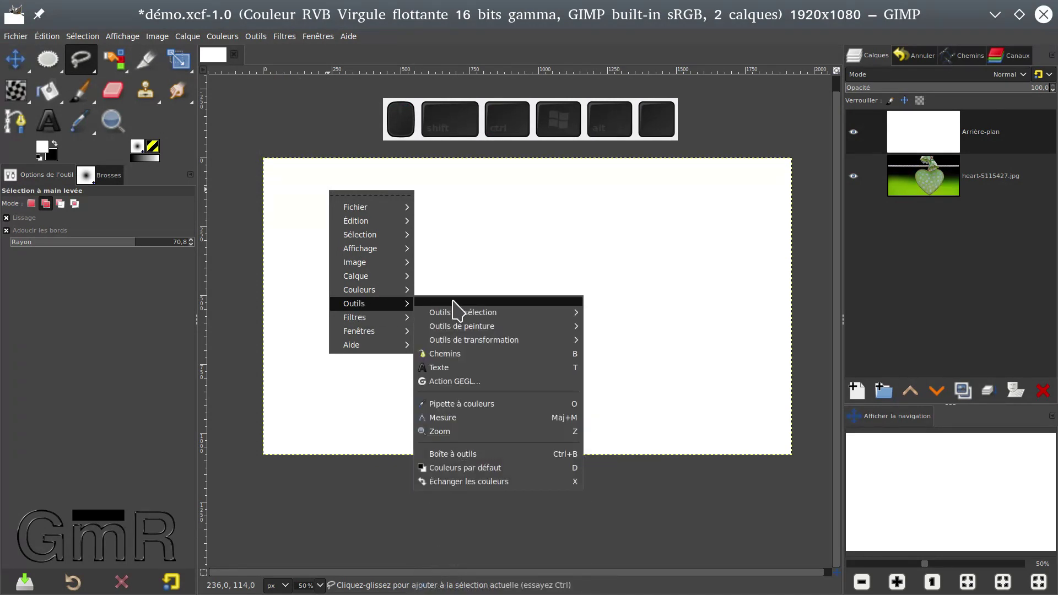
pyautogui.moveTo(479, 319)
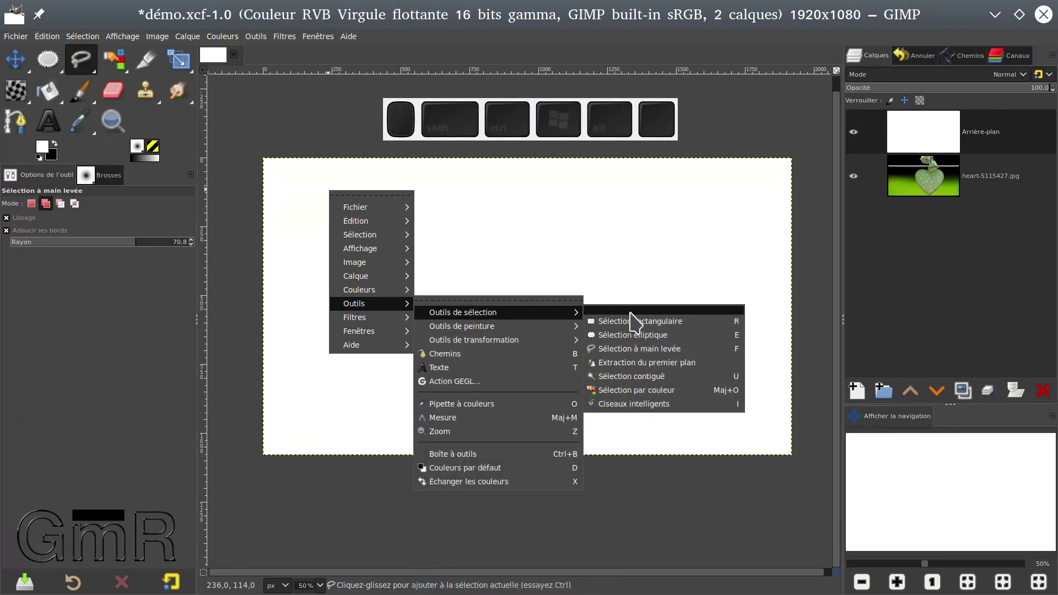
pyautogui.click(639, 349)
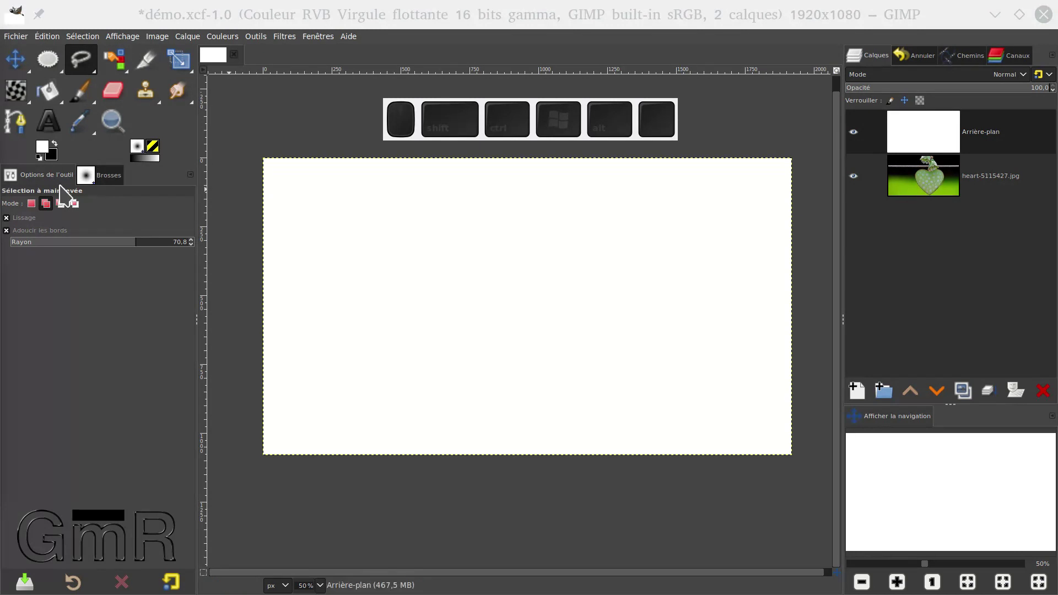
# Step: Set the free selection to replace the current selection, with antialiasing (Lissage) and feathered edges (Adoucir les bords) disabled
pyautogui.click(32, 203)
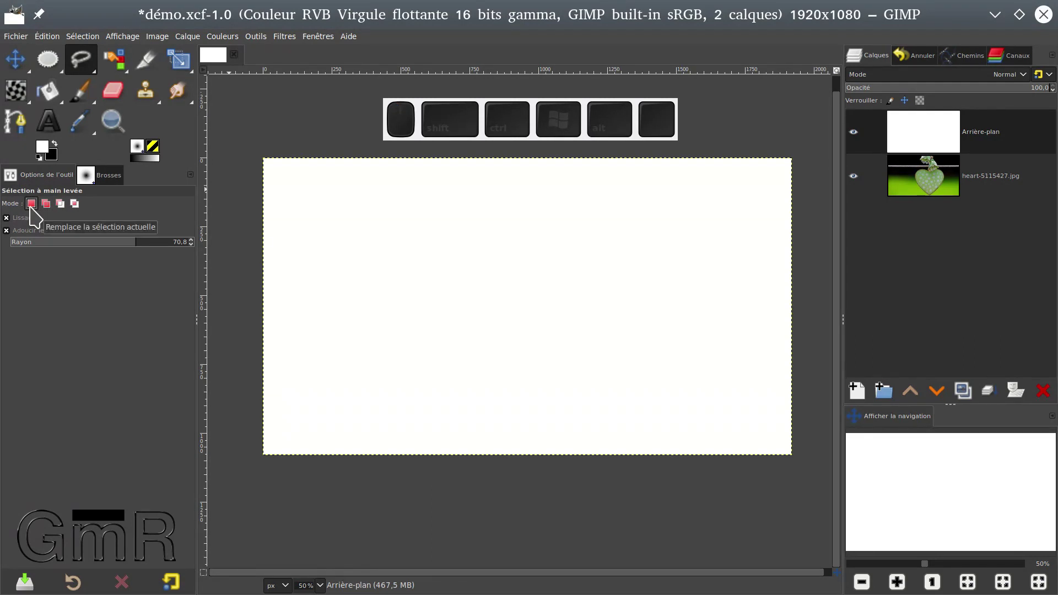
pyautogui.click(6, 229)
pyautogui.click(7, 218)
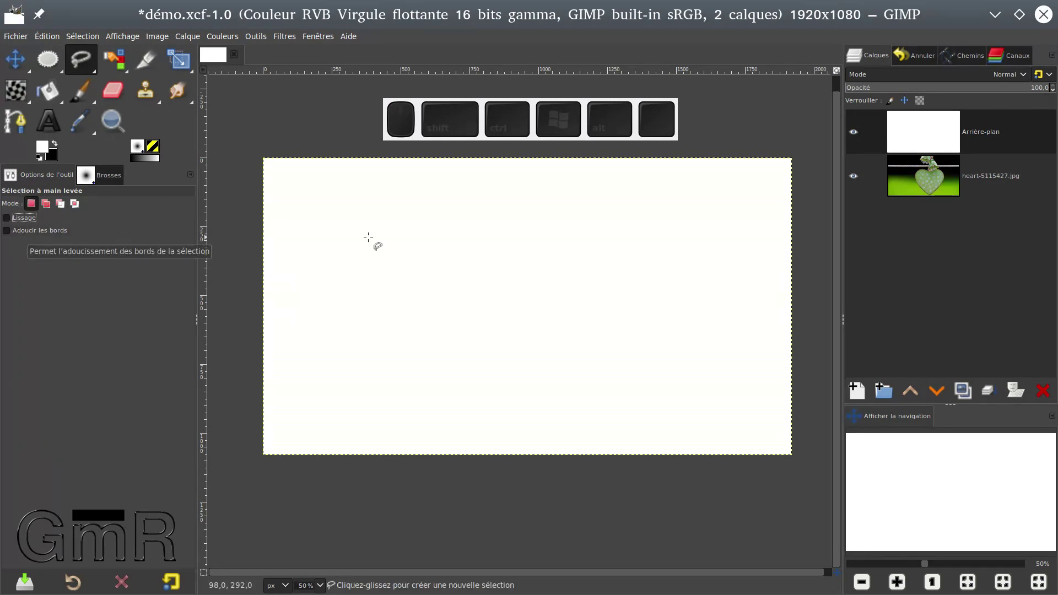
# Step: Start a selection outline of straight segments from about 404, 204 on the white canvas and remove its last point
pyautogui.click(374, 214)
pyautogui.click(374, 214)
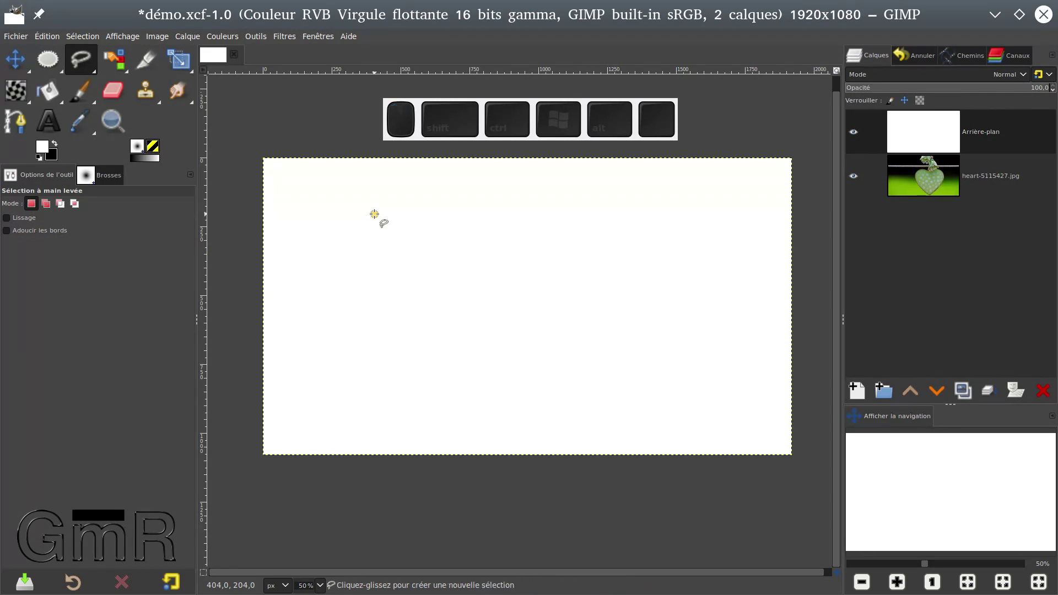
pyautogui.click(374, 214)
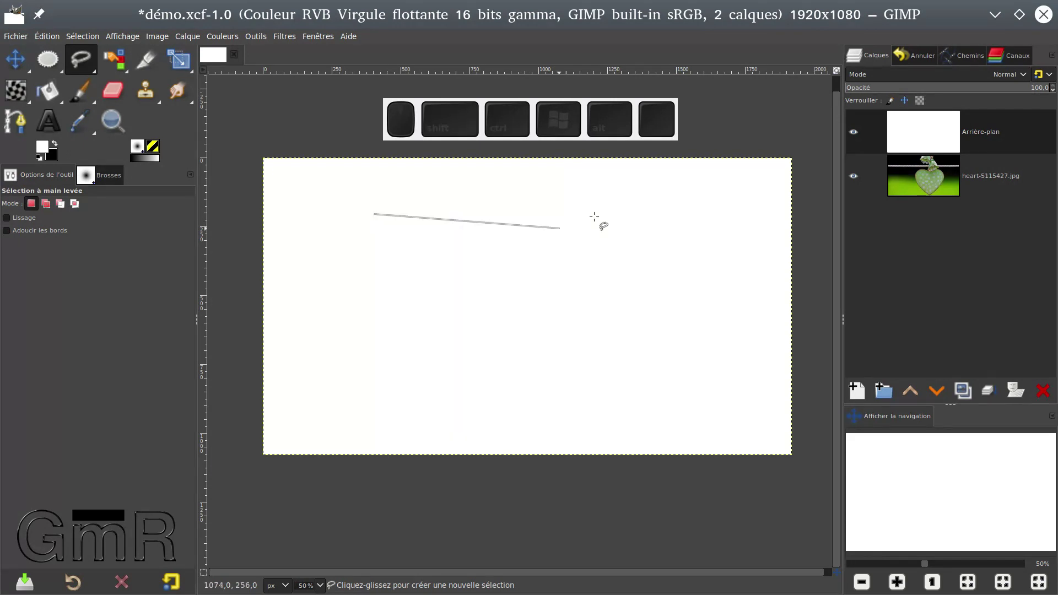
pyautogui.click(527, 212)
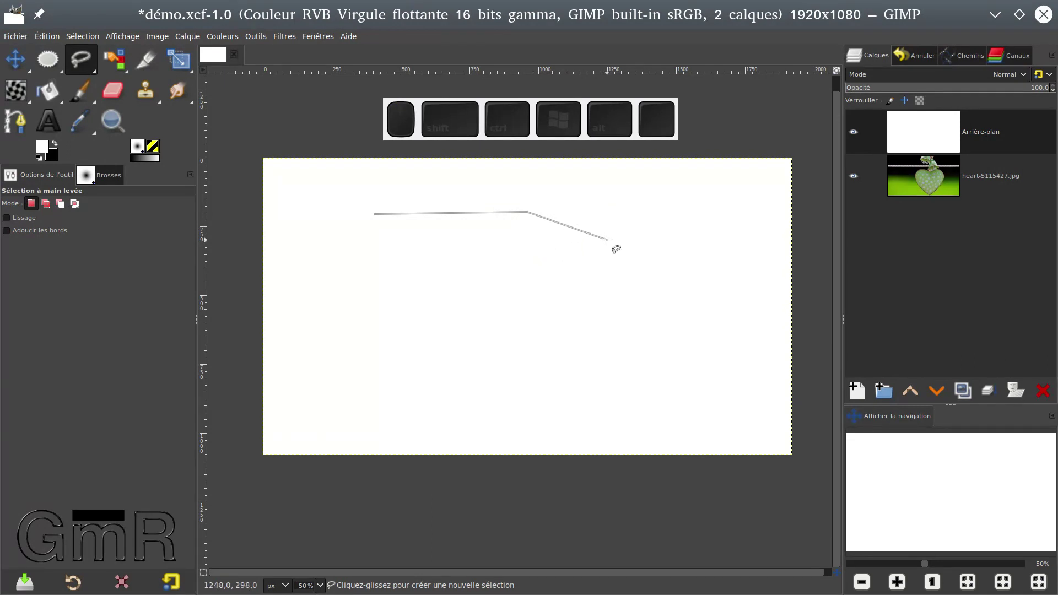
pyautogui.click(612, 264)
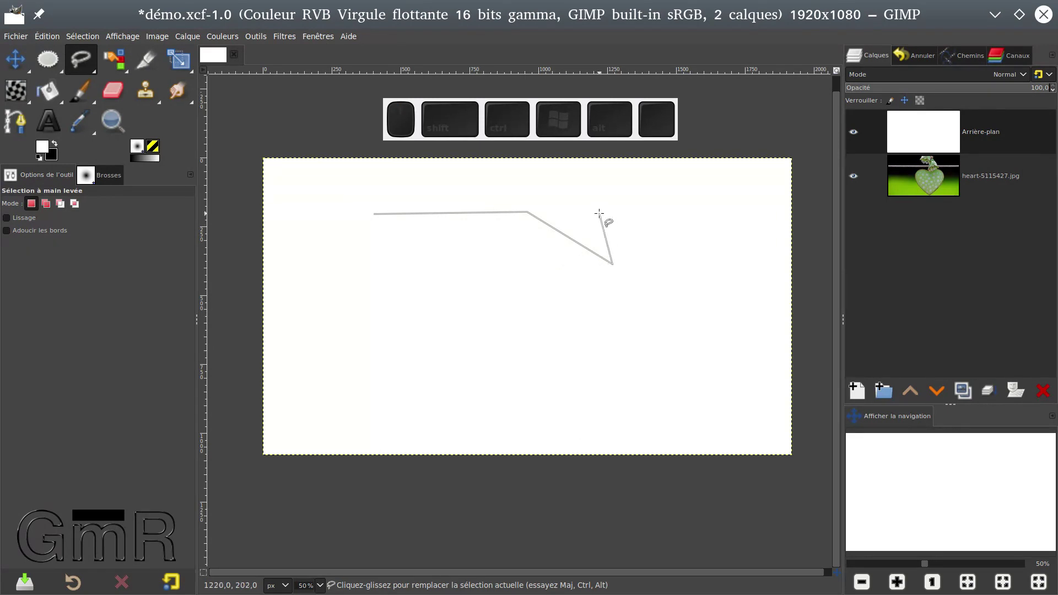
pyautogui.press('BackSpace')
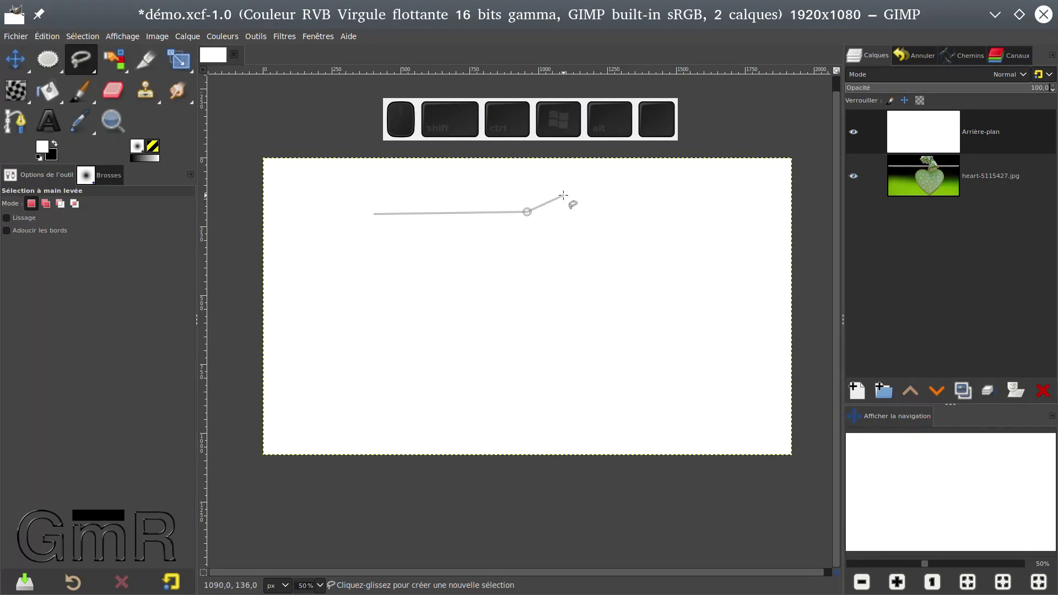
# Step: Try a jagged freehand stretch and straight segments with an angle constraint on the open outline, and cancel the outline
pyautogui.moveTo(539, 206)
pyautogui.mouseDown()
pyautogui.moveTo(562, 212)
pyautogui.moveTo(581, 190)
pyautogui.moveTo(584, 210)
pyautogui.moveTo(605, 191)
pyautogui.moveTo(612, 214)
pyautogui.moveTo(625, 200)
pyautogui.moveTo(632, 217)
pyautogui.moveTo(652, 202)
pyautogui.moveTo(668, 215)
pyautogui.moveTo(679, 202)
pyautogui.moveTo(684, 220)
pyautogui.moveTo(698, 208)
pyautogui.moveTo(708, 228)
pyautogui.moveTo(703, 250)
pyautogui.moveTo(642, 257)
pyautogui.moveTo(643, 280)
pyautogui.moveTo(676, 304)
pyautogui.moveTo(598, 308)
pyautogui.moveTo(583, 291)
pyautogui.mouseUp()
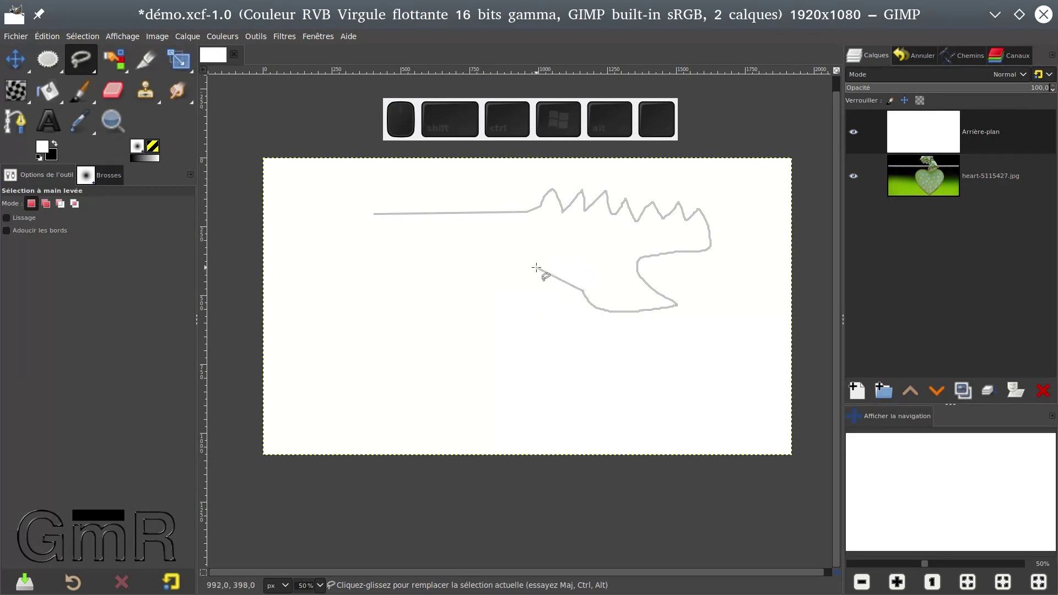
pyautogui.press('BackSpace')
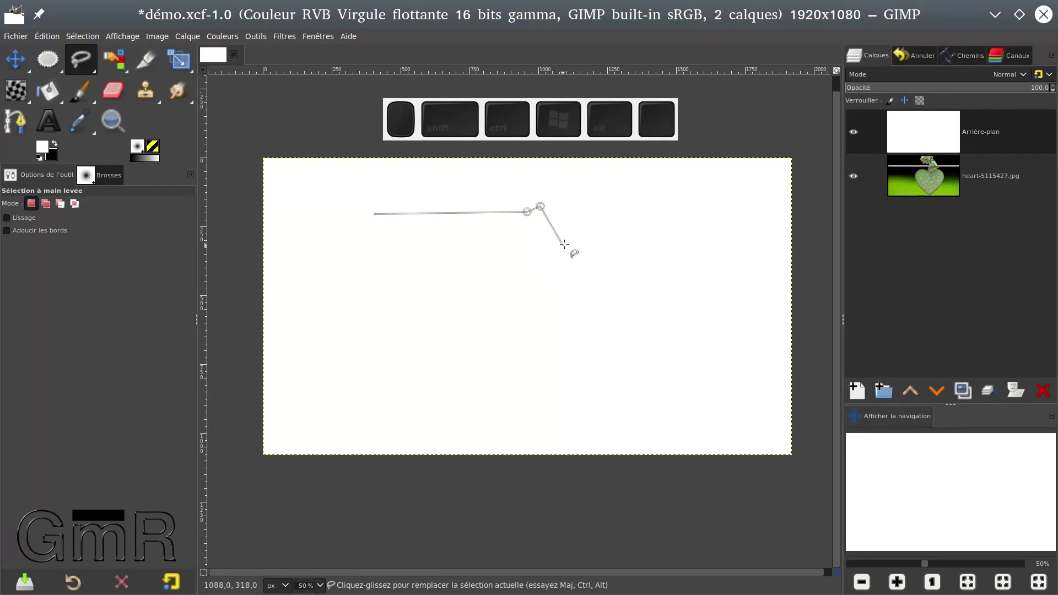
pyautogui.click(598, 207)
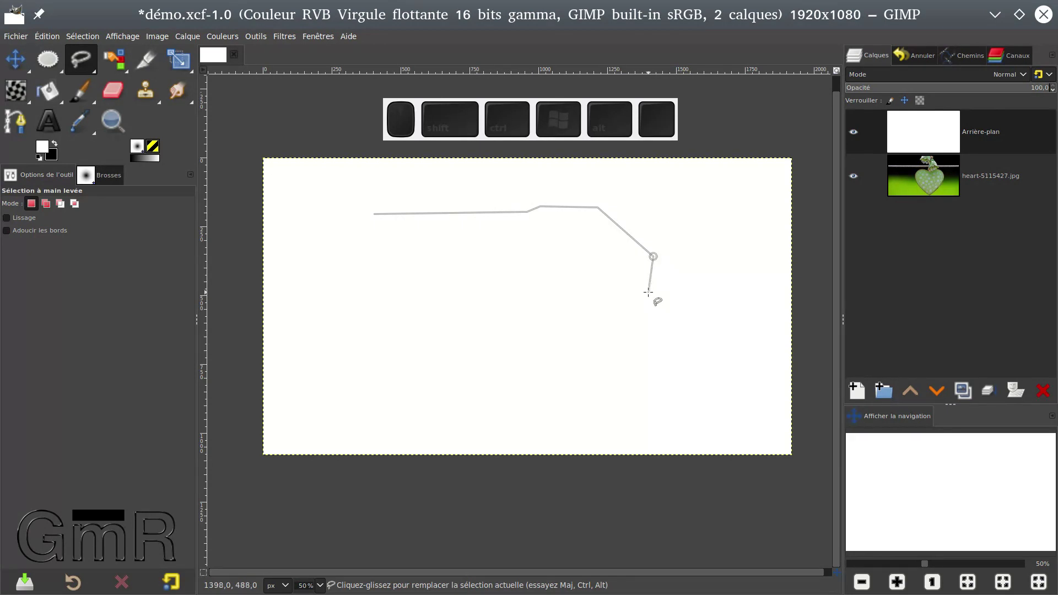
pyautogui.press('ctrl')
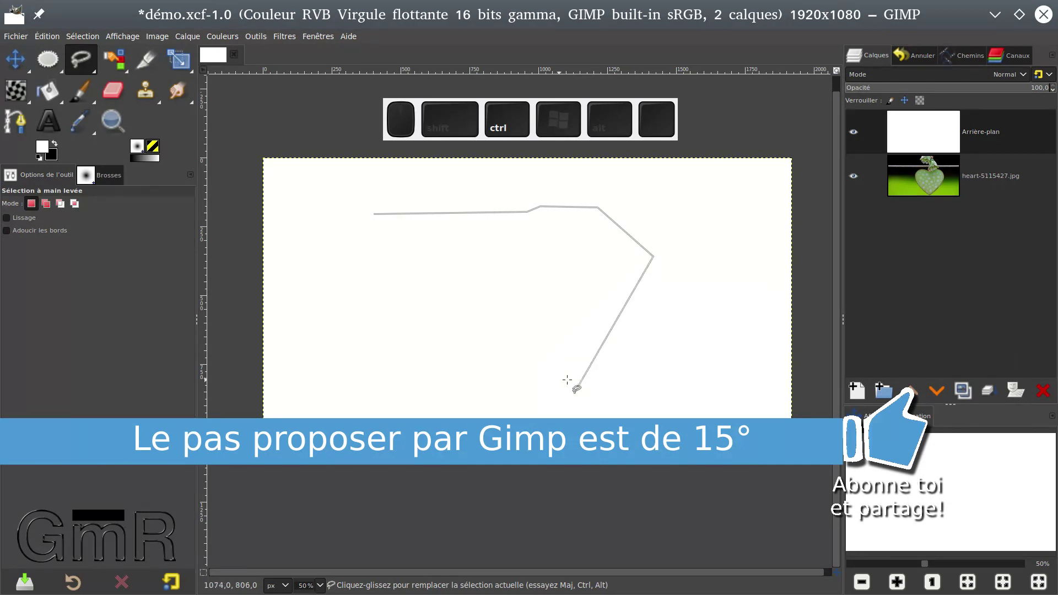
pyautogui.press('Escape')
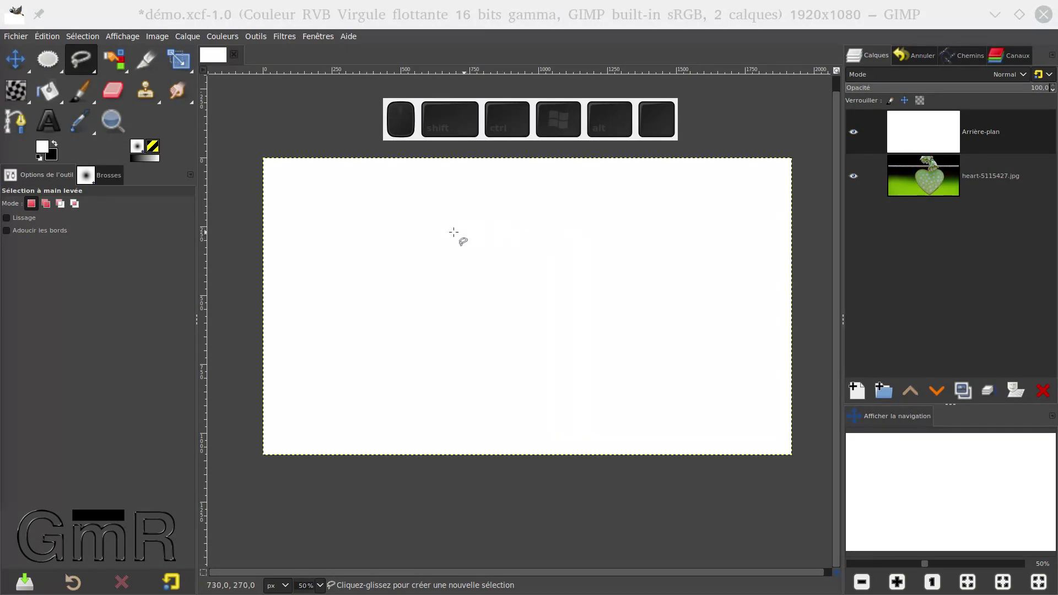
# Step: Draw a closed rectangular selection from angle-constrained horizontal and vertical segments, with its lower-right corner at about 1192, 650
pyautogui.click(406, 222)
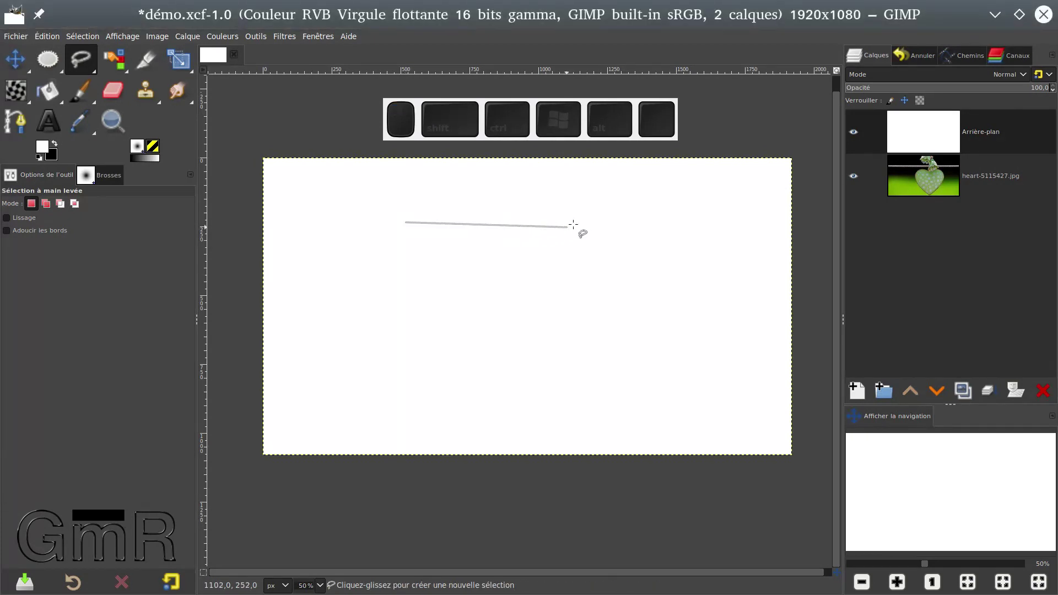
pyautogui.press('ctrl')
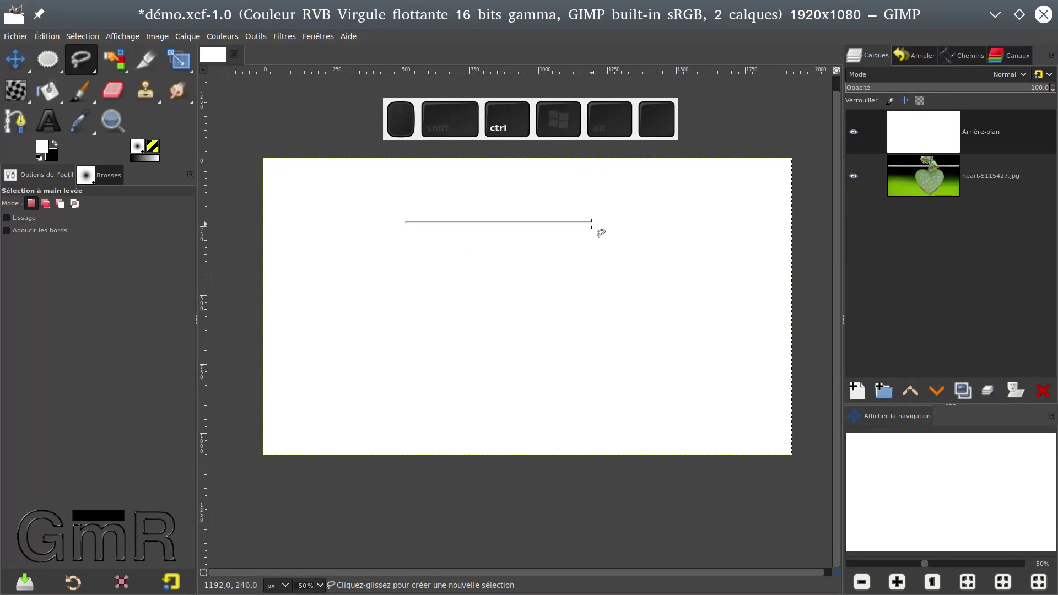
pyautogui.click(591, 223)
pyautogui.click(591, 303)
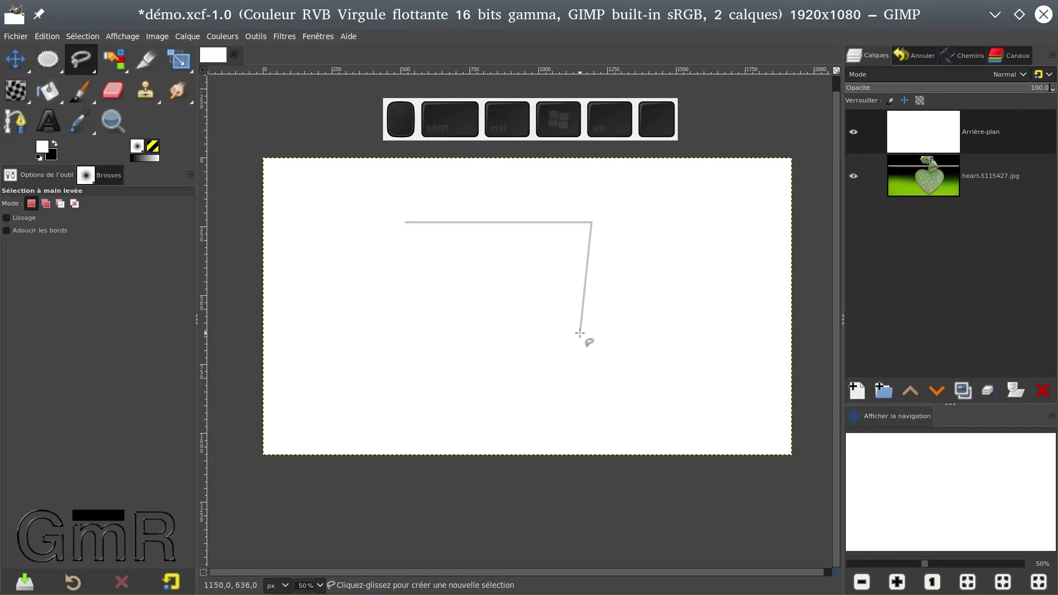
pyautogui.press('ctrl')
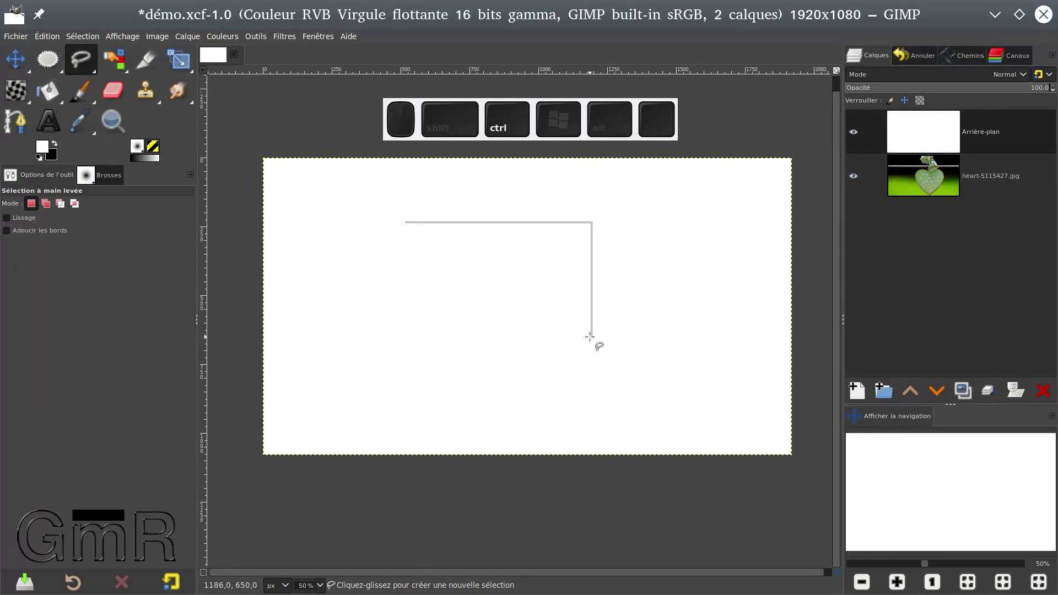
pyautogui.keyDown('ctrl'); pyautogui.click(591, 337); pyautogui.keyUp('ctrl')
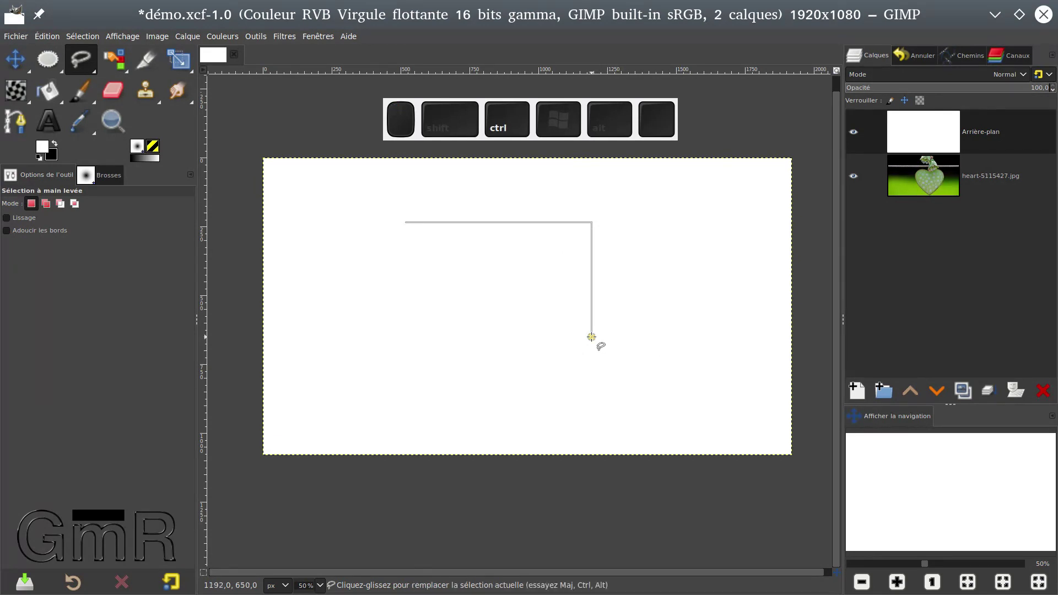
pyautogui.press('ctrl')
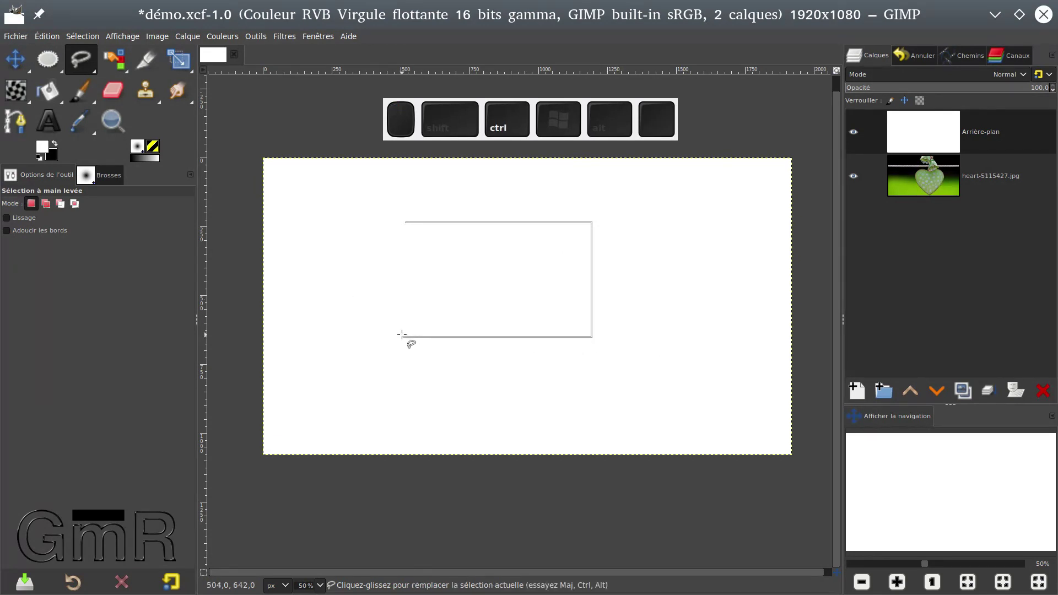
pyautogui.keyDown('ctrl'); pyautogui.click(405, 336); pyautogui.keyUp('ctrl')
pyautogui.click(406, 223)
pyautogui.press('Return')
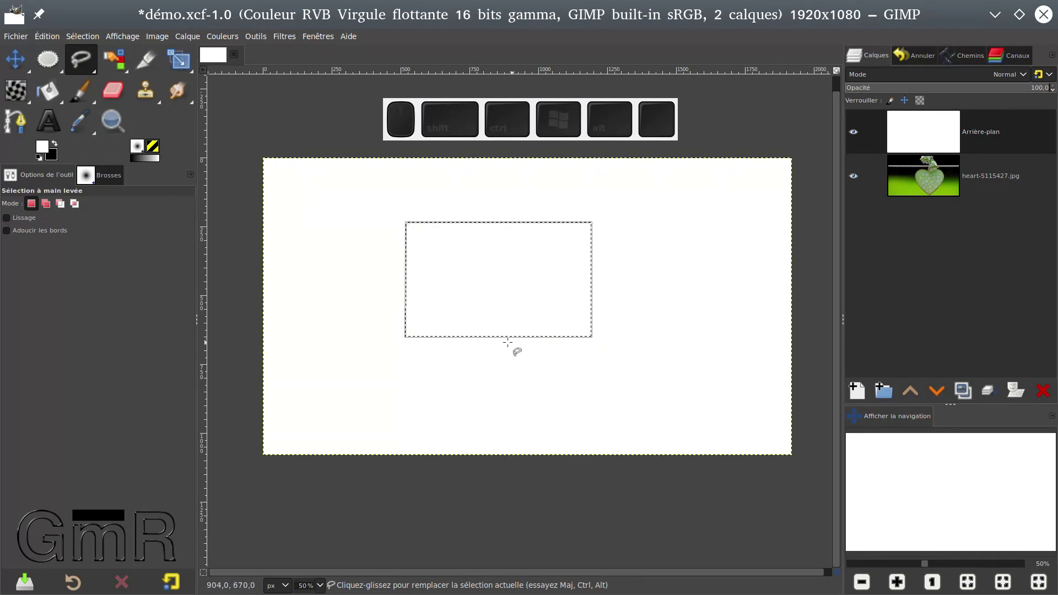
# Step: Reshape the rectangular selection into a slanted quadrilateral by moving its lower-left, upper-left and upper-right corners, the last to about 1350, 194
pyautogui.click(406, 337)
pyautogui.moveTo(405, 337)
pyautogui.mouseDown()
pyautogui.moveTo(406, 373)
pyautogui.moveTo(405, 350)
pyautogui.mouseUp()
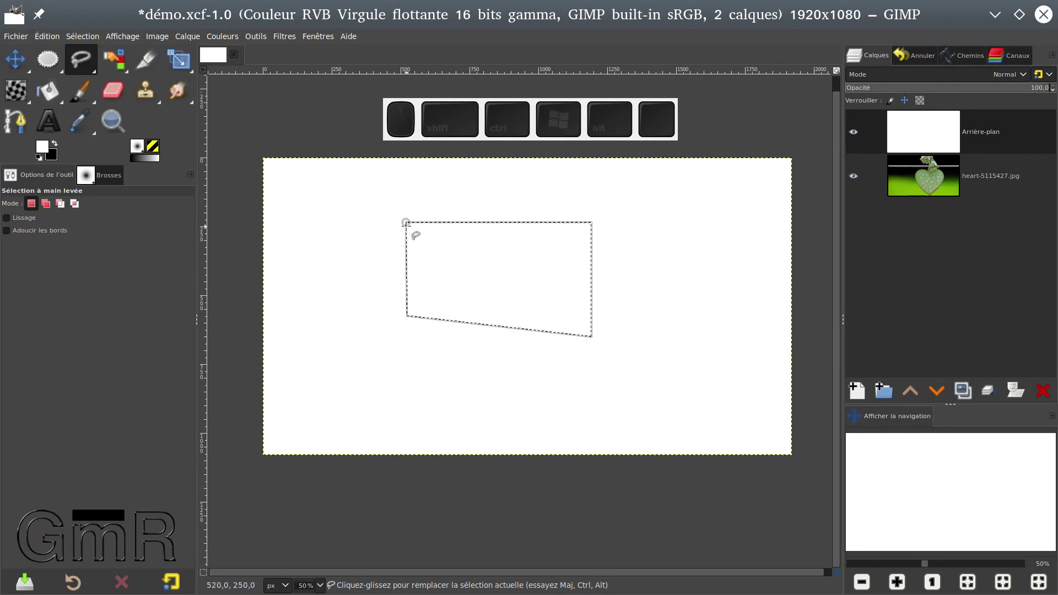
pyautogui.moveTo(406, 224); pyautogui.dragTo(452, 186)
pyautogui.press('Return')
pyautogui.moveTo(591, 222); pyautogui.dragTo(635, 211)
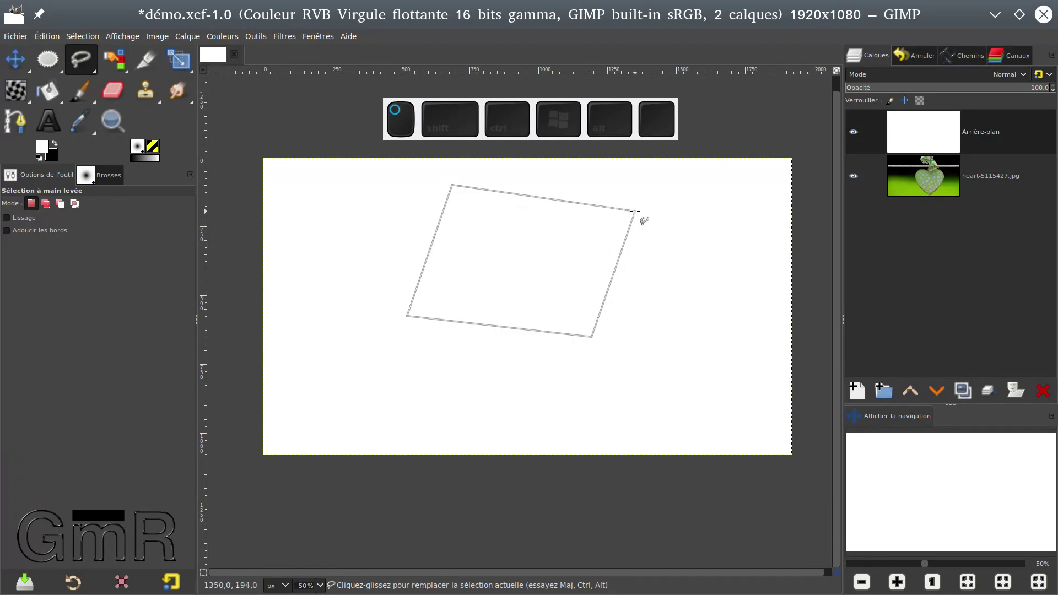
pyautogui.click(551, 246)
pyautogui.click(550, 246)
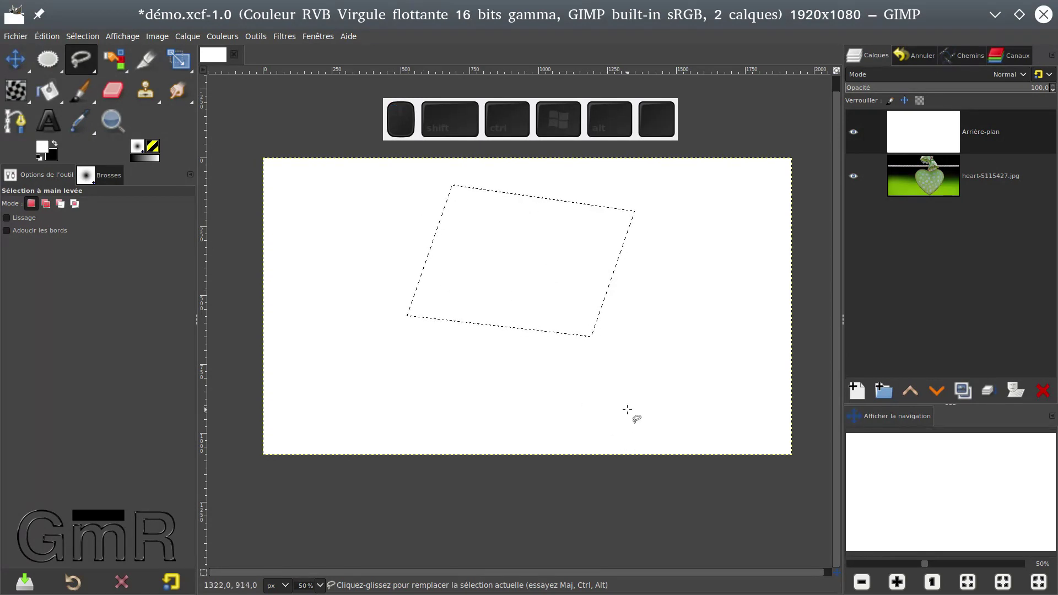
# Step: Discard a newly started outline inside the quadrilateral and clear the whole selection
pyautogui.click(544, 235)
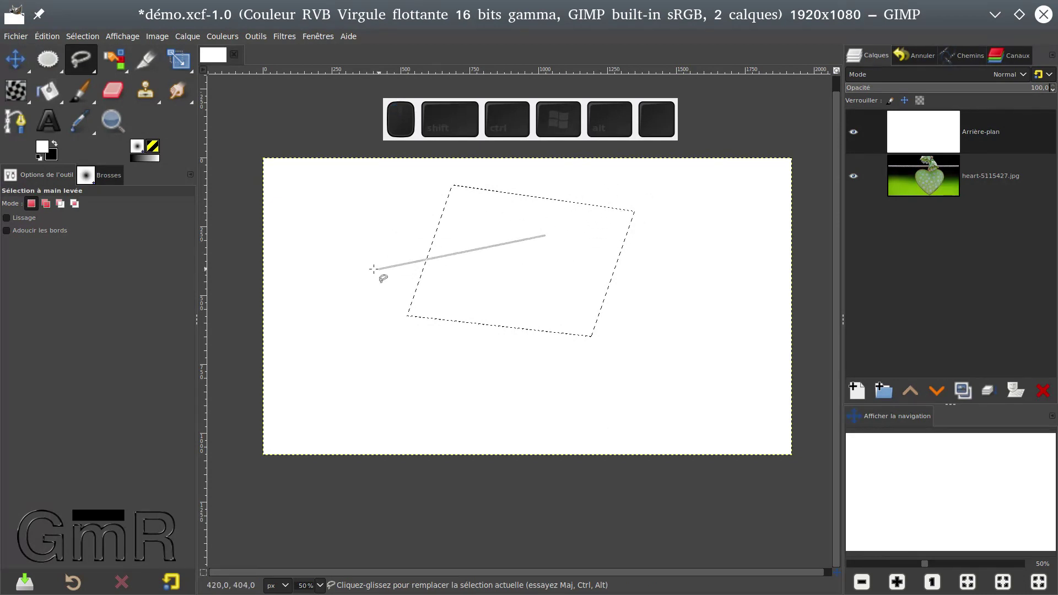
pyautogui.press('Escape')
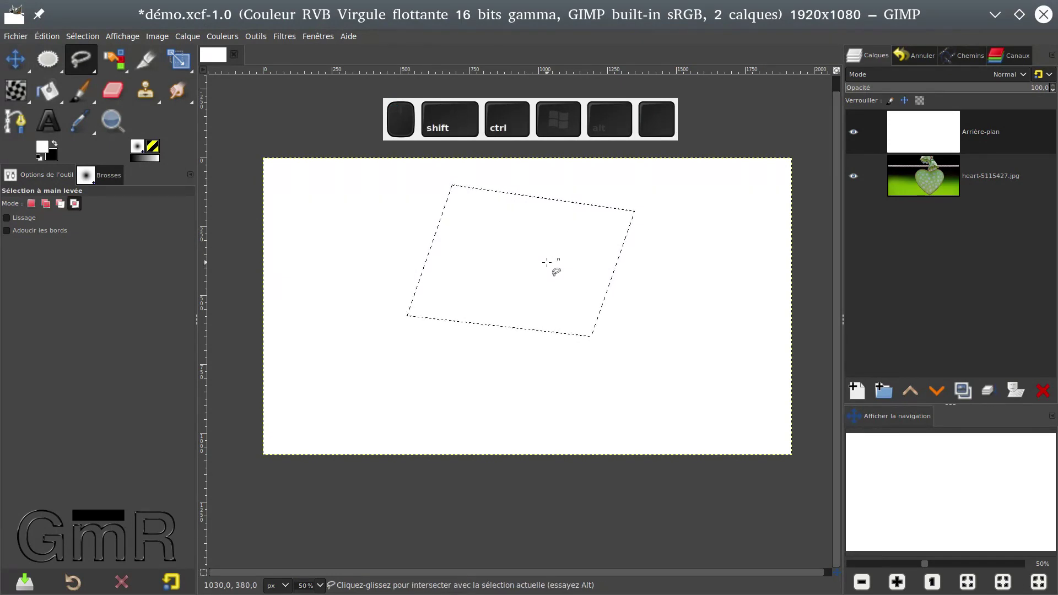
pyautogui.hotkey('ctrl', 'shift', 'a')
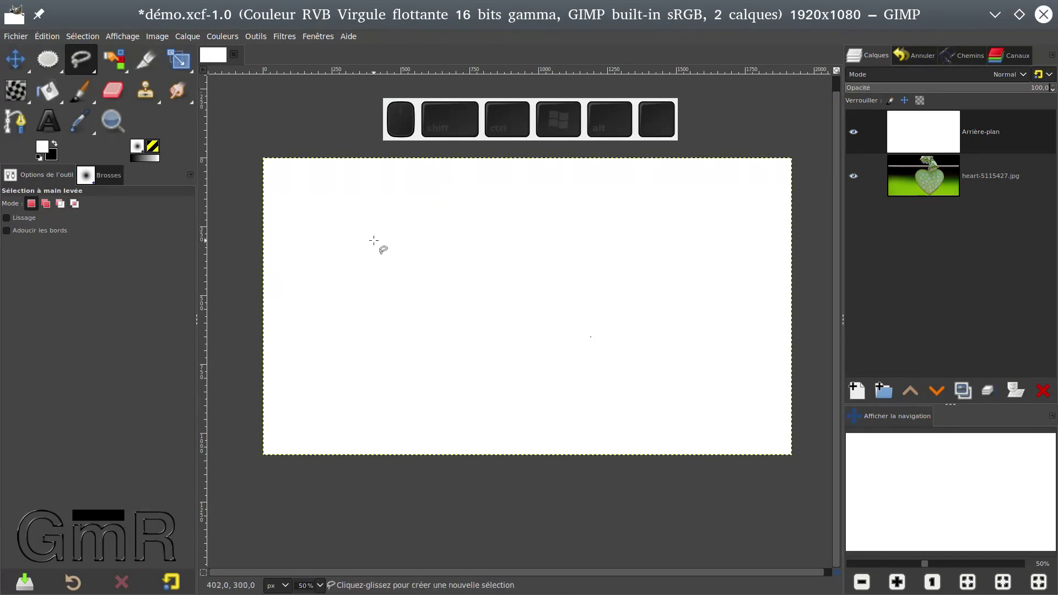
# Step: Draw a closed selection with wavy freehand upper and lower edges joined by straight, angular segments on its right side
pyautogui.moveTo(372, 235)
pyautogui.mouseDown()
pyautogui.moveTo(390, 223)
pyautogui.moveTo(422, 257)
pyautogui.moveTo(475, 227)
pyautogui.moveTo(502, 243)
pyautogui.moveTo(510, 273)
pyautogui.moveTo(528, 281)
pyautogui.moveTo(664, 286)
pyautogui.moveTo(567, 285)
pyautogui.moveTo(426, 253)
pyautogui.moveTo(670, 313)
pyautogui.moveTo(444, 249)
pyautogui.moveTo(615, 298)
pyautogui.mouseUp()
pyautogui.click(472, 331)
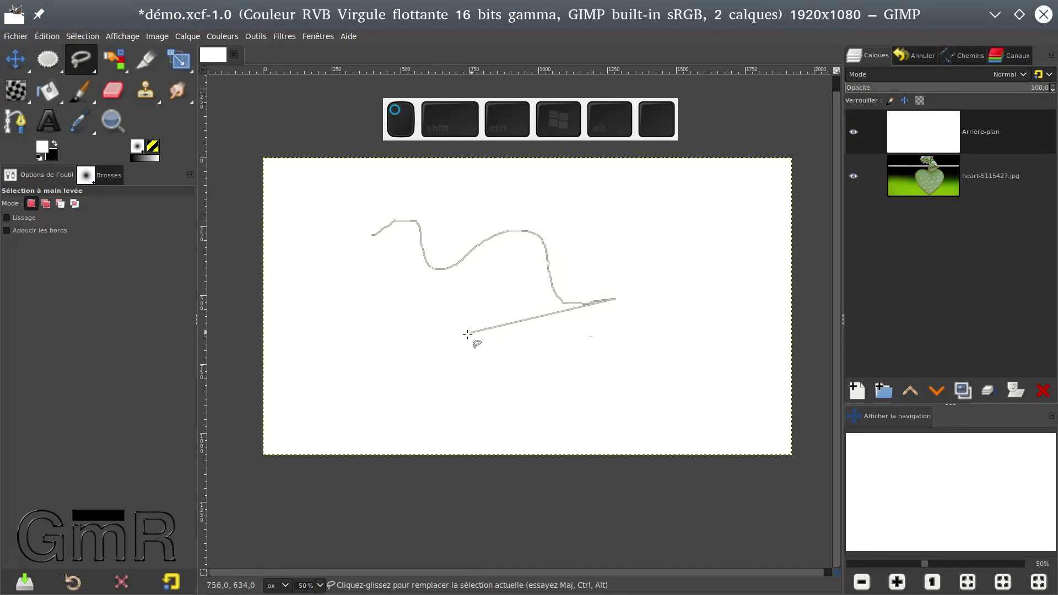
pyautogui.click(604, 188)
pyautogui.click(717, 197)
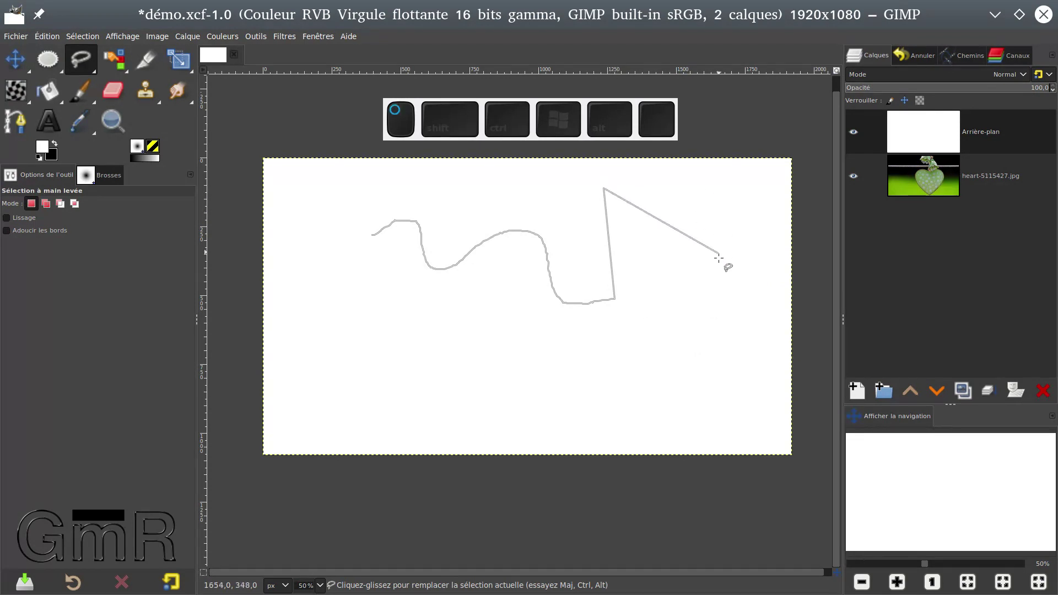
pyautogui.click(718, 266)
pyautogui.click(715, 337)
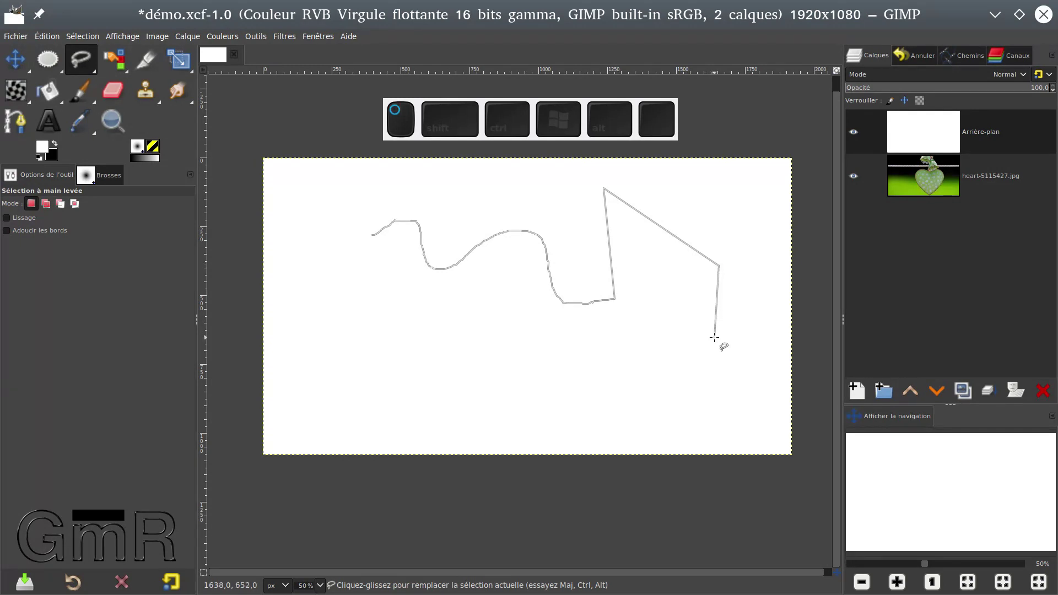
pyautogui.moveTo(544, 373)
pyautogui.mouseDown()
pyautogui.moveTo(516, 340)
pyautogui.moveTo(456, 348)
pyautogui.moveTo(401, 294)
pyautogui.moveTo(357, 299)
pyautogui.moveTo(300, 258)
pyautogui.moveTo(477, 331)
pyautogui.moveTo(361, 294)
pyautogui.mouseUp()
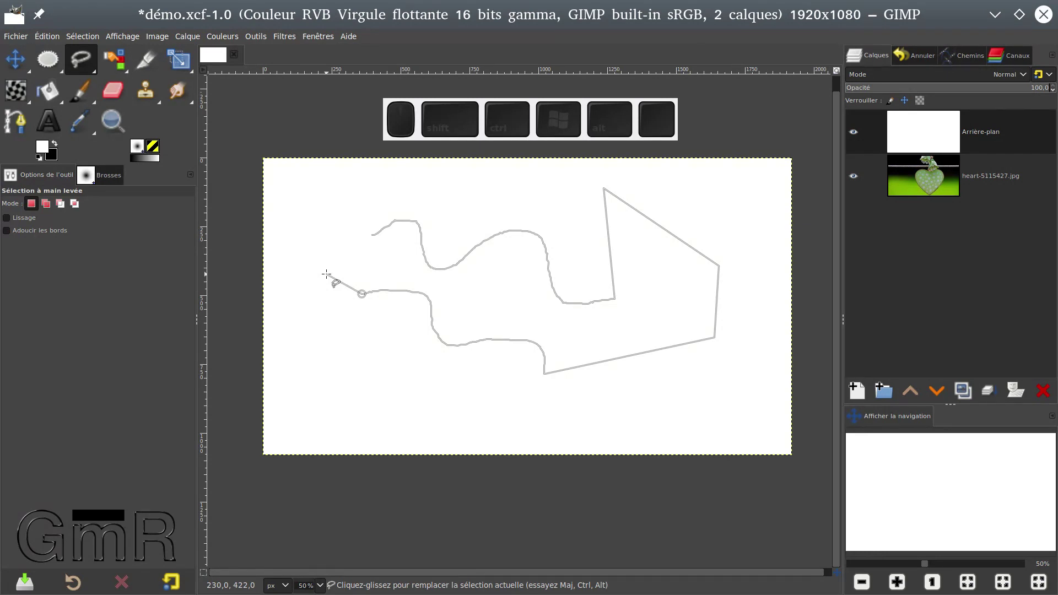
pyautogui.press('Return')
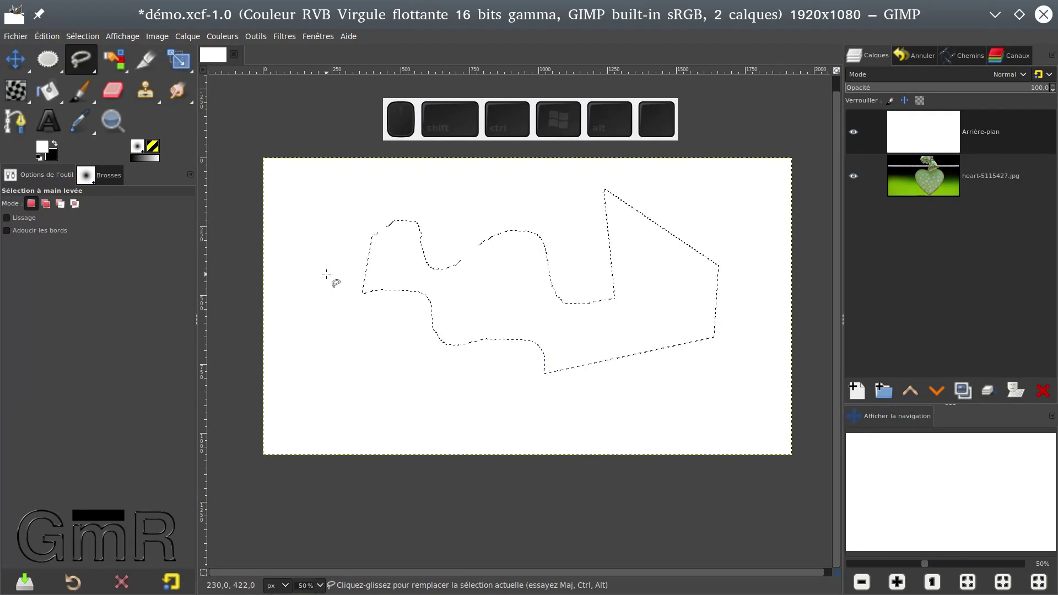
# Step: Check the mixed freehand and straight selection as a Quick Mask, leave the mask, and clear the selection
pyautogui.click(201, 573)
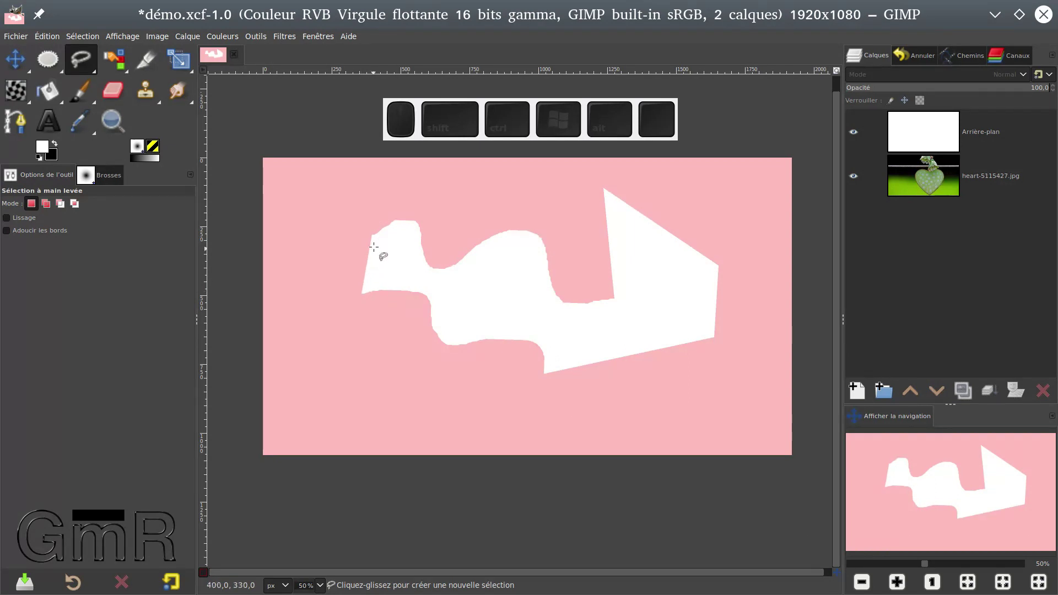
pyautogui.click(203, 573)
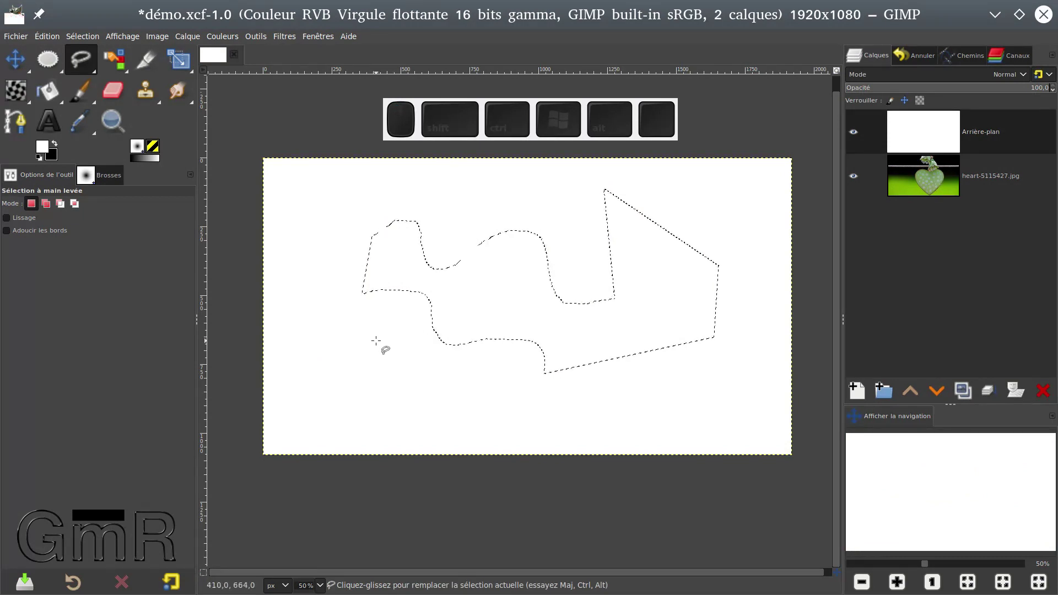
pyautogui.hotkey('ctrl', 'shift', 'a')
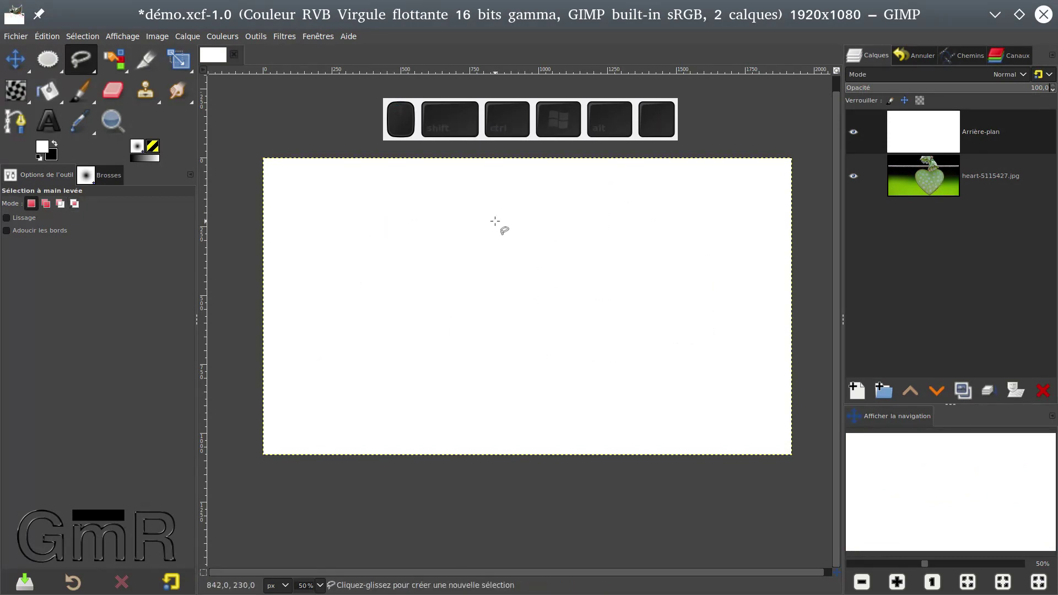
# Step: Draw a zigzag outline of three straight segments ending at 1126, 856, close it into a selection, and toggle the Quick Mask
pyautogui.moveTo(495, 221)
pyautogui.mouseDown()
pyautogui.moveTo(638, 298)
pyautogui.moveTo(408, 351)
pyautogui.mouseUp()
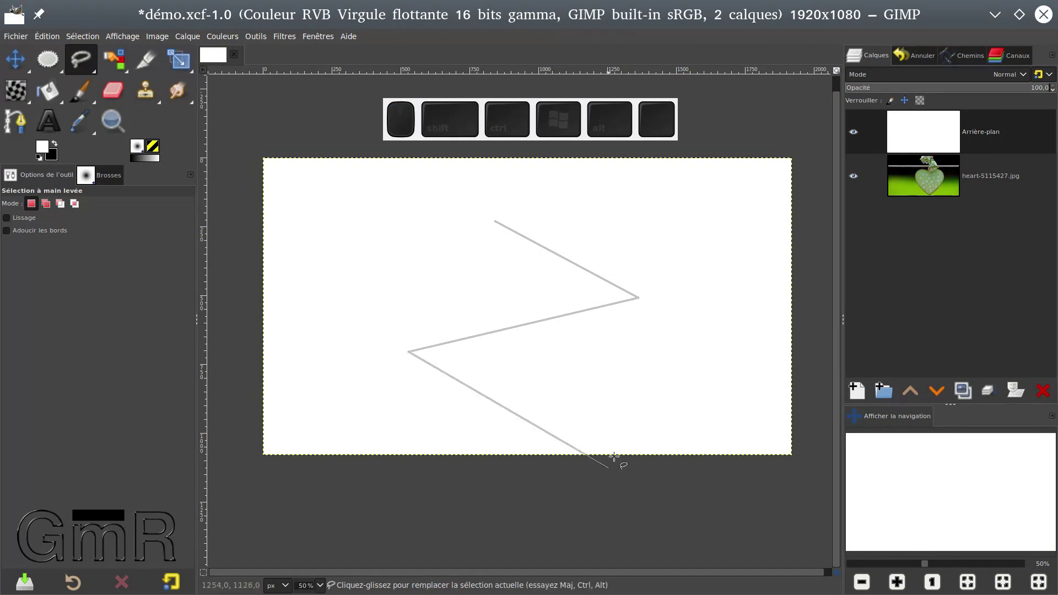
pyautogui.click(573, 393)
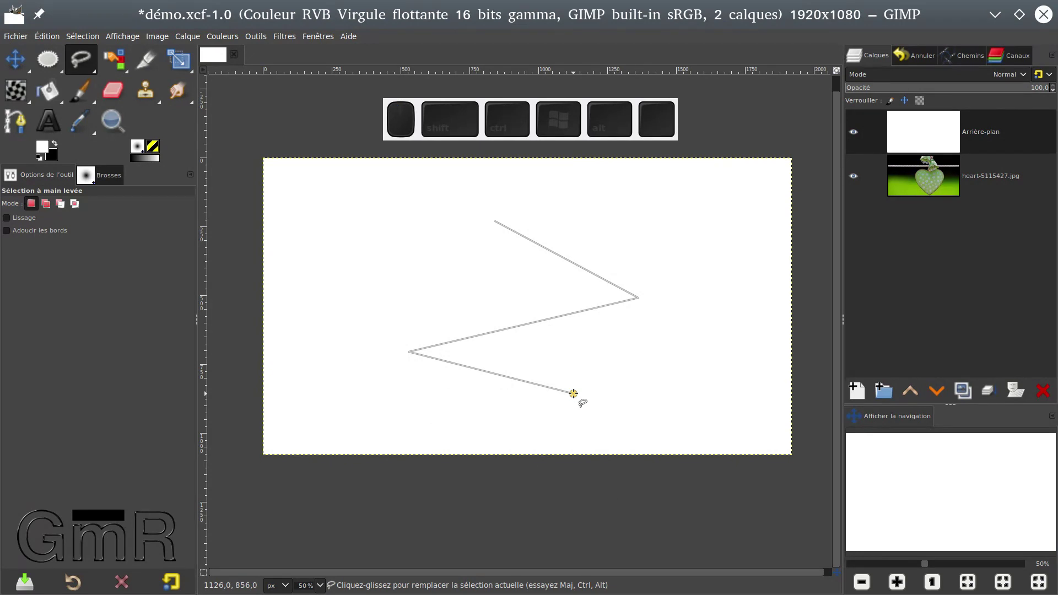
pyautogui.press('Return')
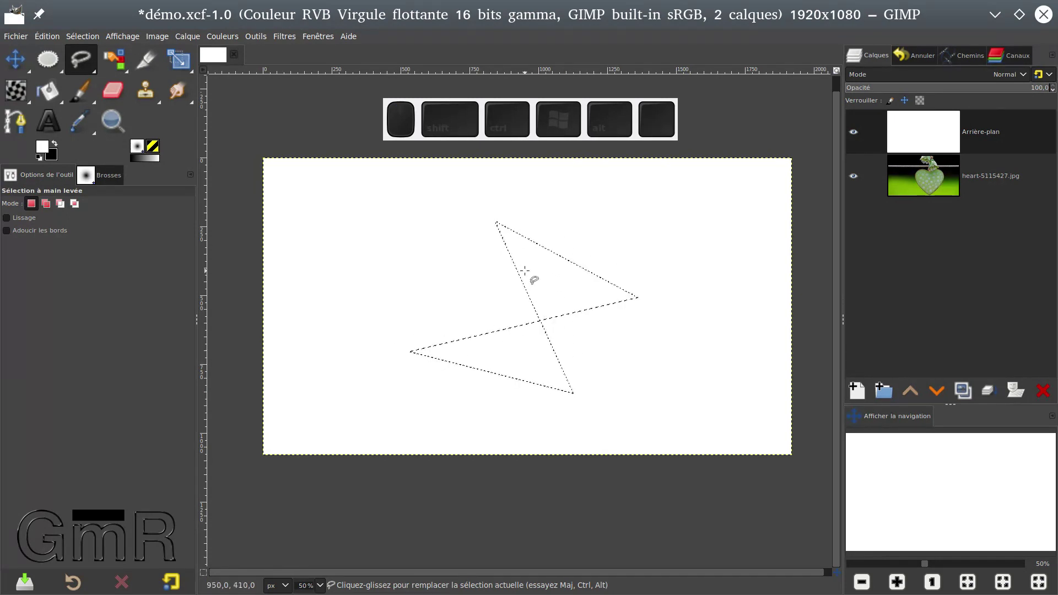
pyautogui.click(203, 573)
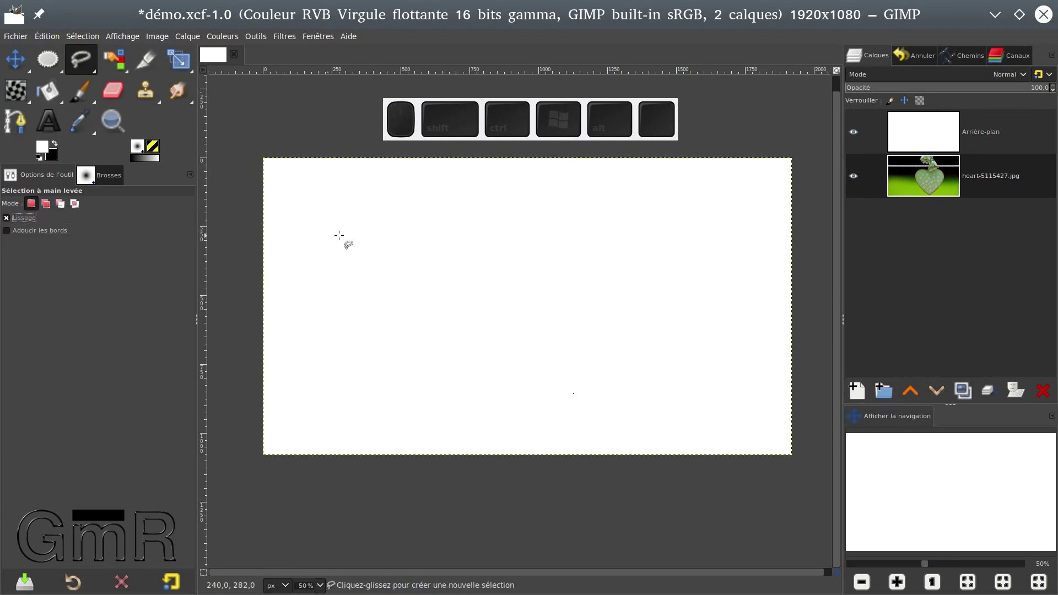
# Step: Draw a closed freehand selection with a curved top, a straight right side and a rounded bottom, ending at about 296, 354
pyautogui.moveTo(343, 254)
pyautogui.mouseDown()
pyautogui.moveTo(410, 203)
pyautogui.moveTo(444, 240)
pyautogui.moveTo(490, 263)
pyautogui.mouseUp()
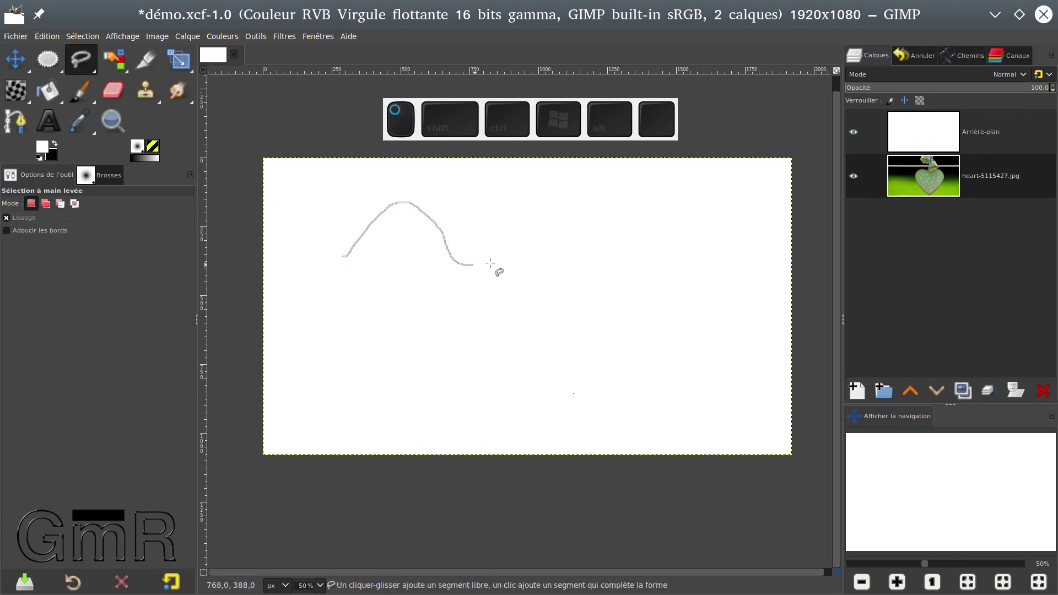
pyautogui.moveTo(506, 326)
pyautogui.mouseDown()
pyautogui.moveTo(439, 338)
pyautogui.moveTo(344, 256)
pyautogui.mouseUp()
pyautogui.press('Return')
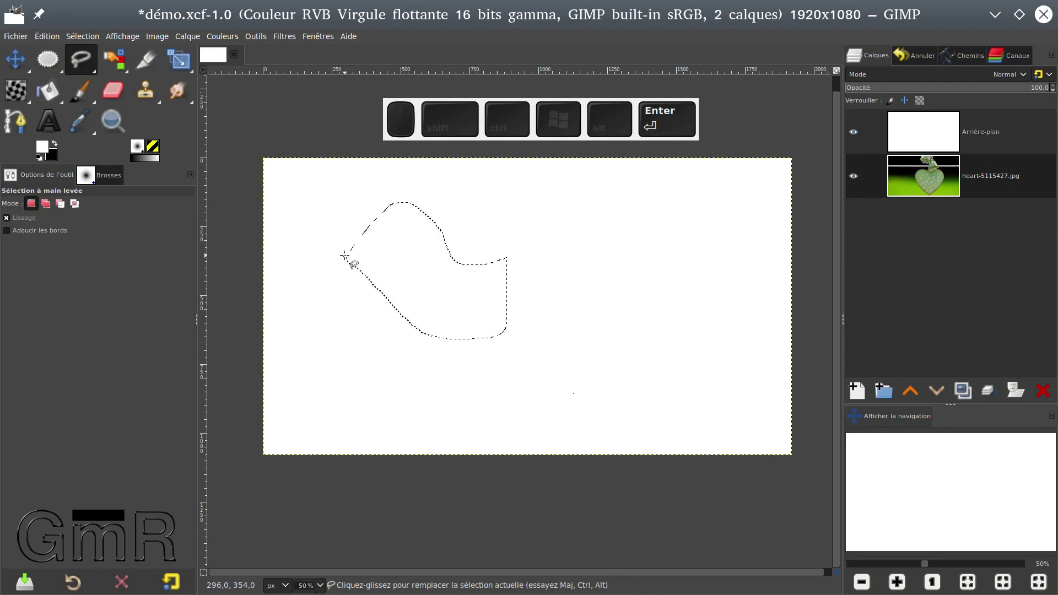
# Step: Examine the pixel edges of the antialiased freehand selection up close at 1600% and return to the overall view
pyautogui.press('ctrl')
pyautogui.scroll(9, 425, 240)
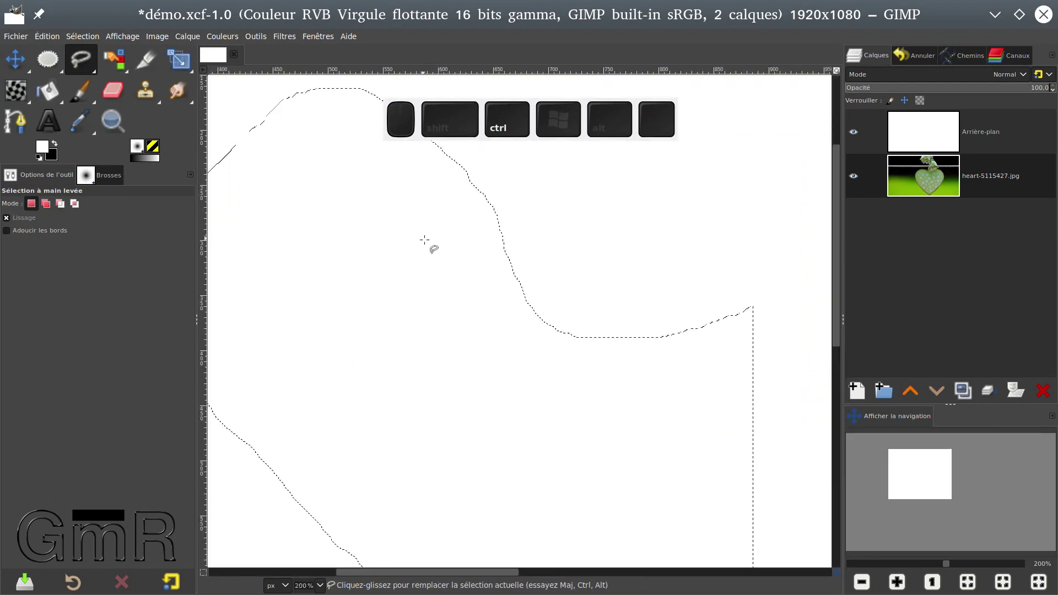
pyautogui.scroll(1, 409, 252)
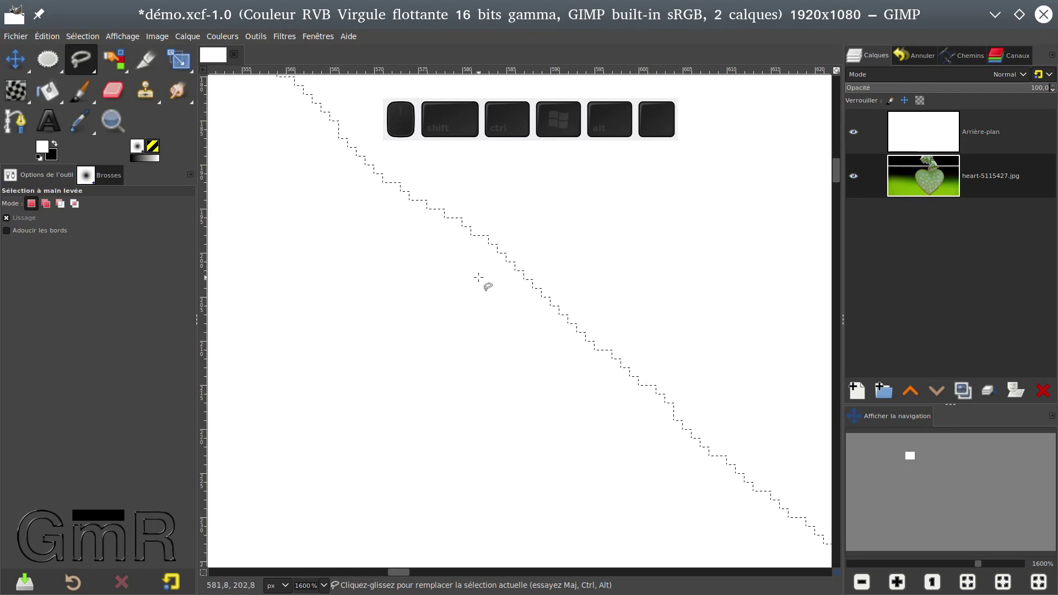
pyautogui.scroll(-6, 485, 283)
pyautogui.scroll(-2, 474, 290)
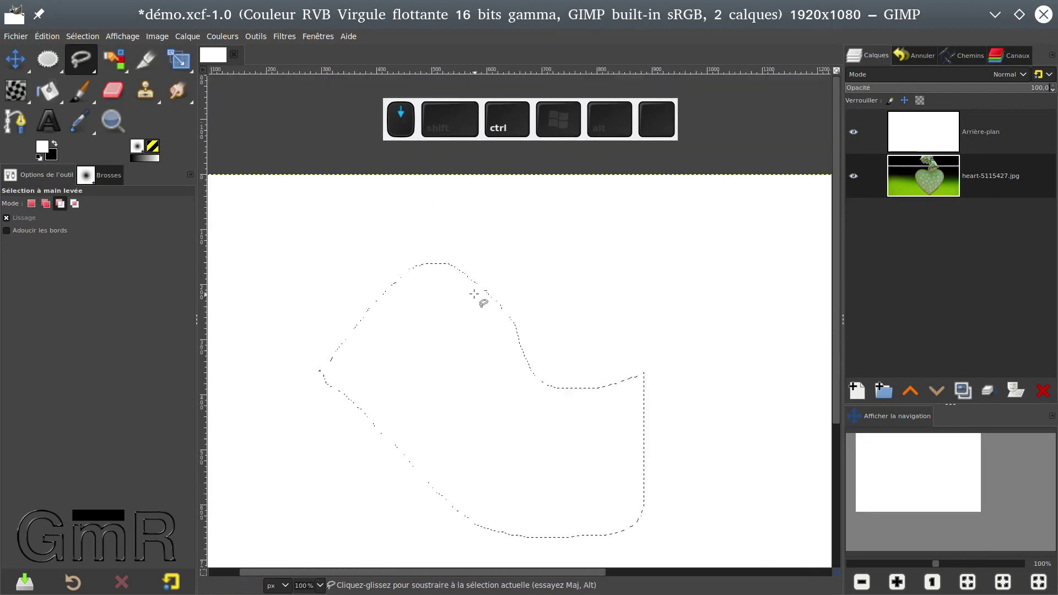
pyautogui.scroll(-1, 505, 267)
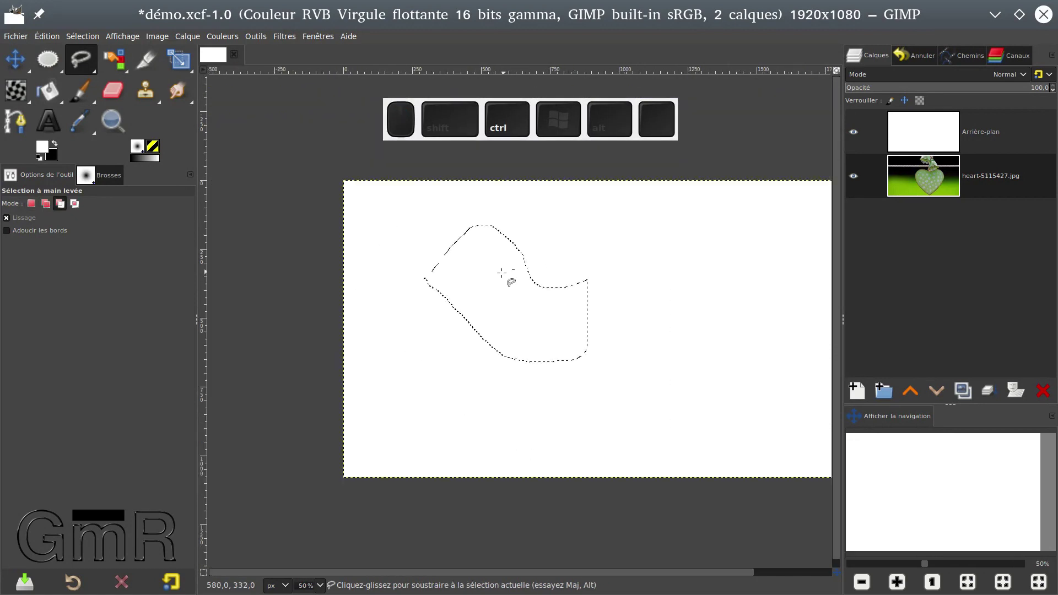
pyautogui.scroll(-1, 482, 295)
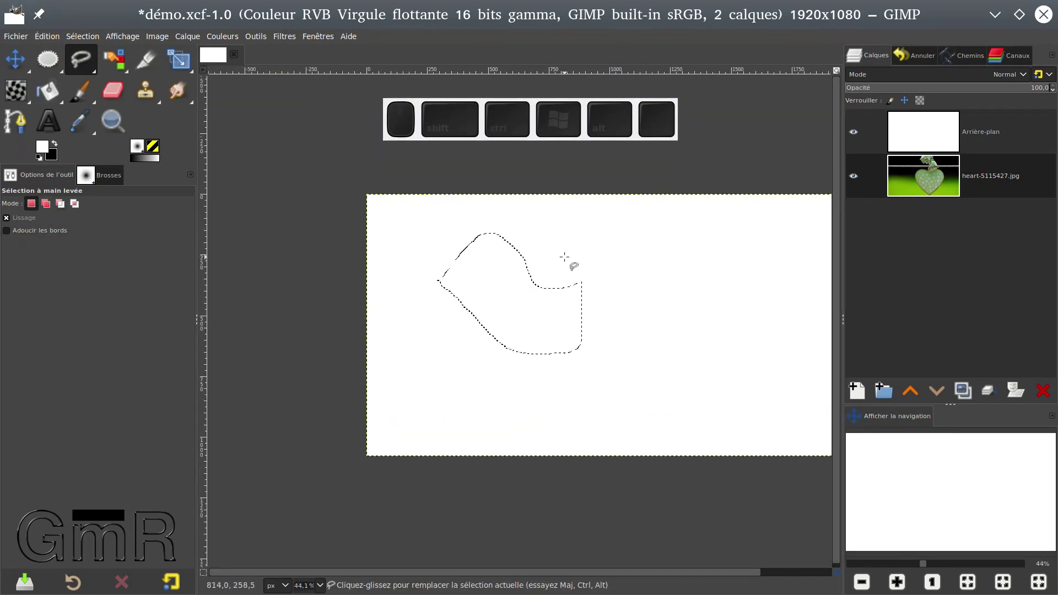
# Step: Clear the selection and draw a small roundish freehand selection in the left half of the canvas
pyautogui.hotkey('ctrl', 'shift', 'a')
pyautogui.moveTo(574, 264); pyautogui.dragTo(486, 250)
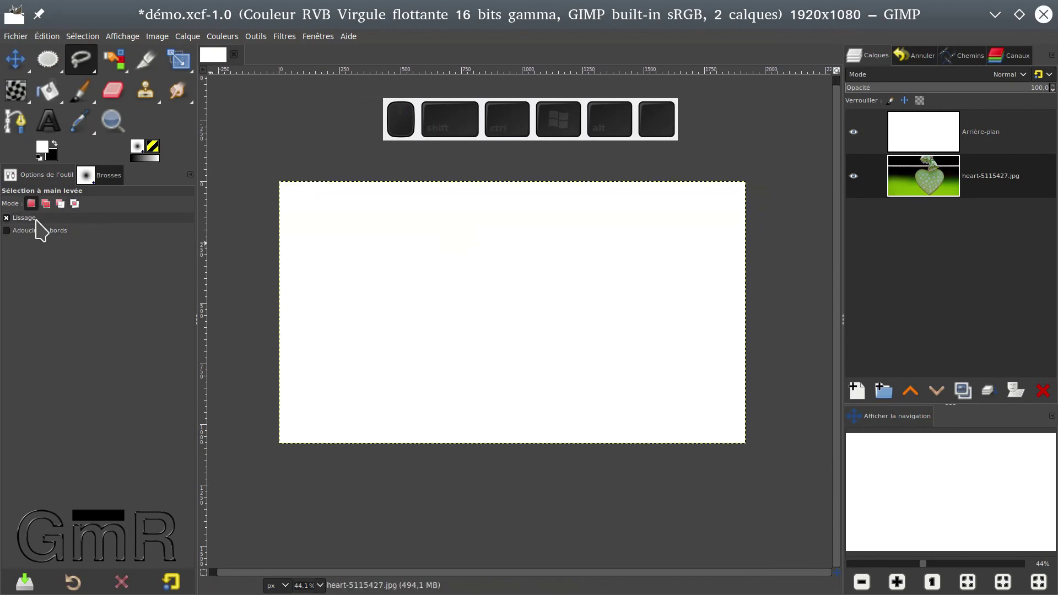
pyautogui.moveTo(404, 237)
pyautogui.mouseDown()
pyautogui.moveTo(366, 282)
pyautogui.moveTo(388, 311)
pyautogui.moveTo(439, 316)
pyautogui.moveTo(452, 270)
pyautogui.moveTo(443, 238)
pyautogui.moveTo(408, 242)
pyautogui.mouseUp()
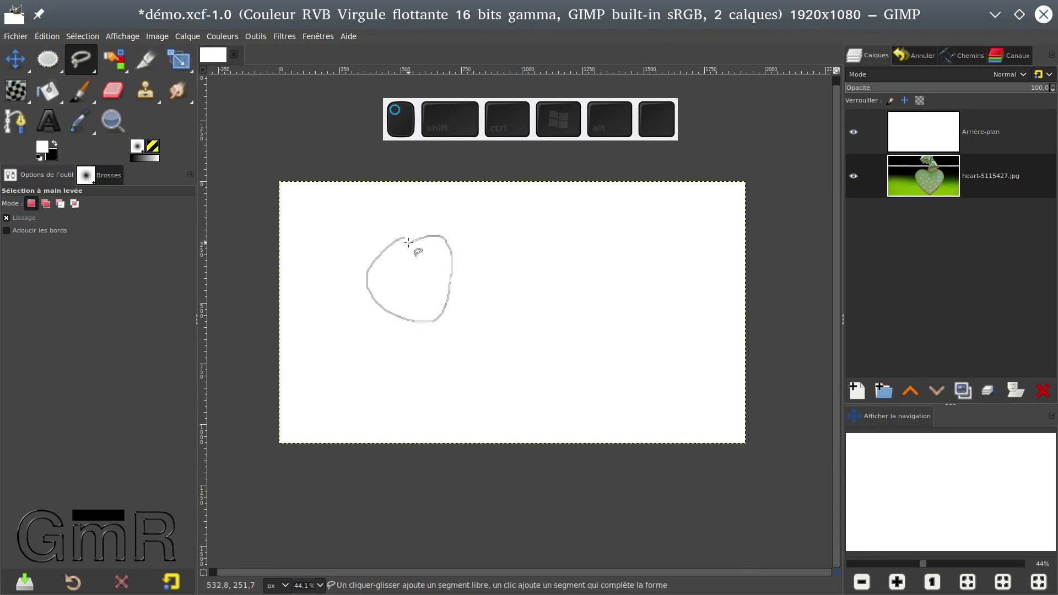
pyautogui.click(403, 237)
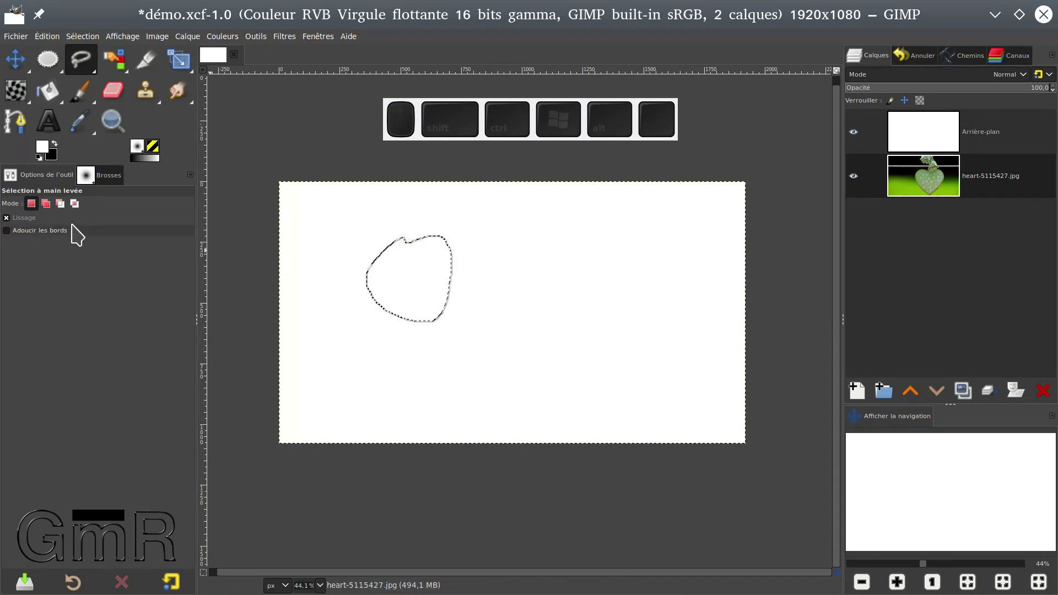
# Step: Set the selection mode to add, confirm the roundish shape, and draw a second freehand shape to its right
pyautogui.click(46, 204)
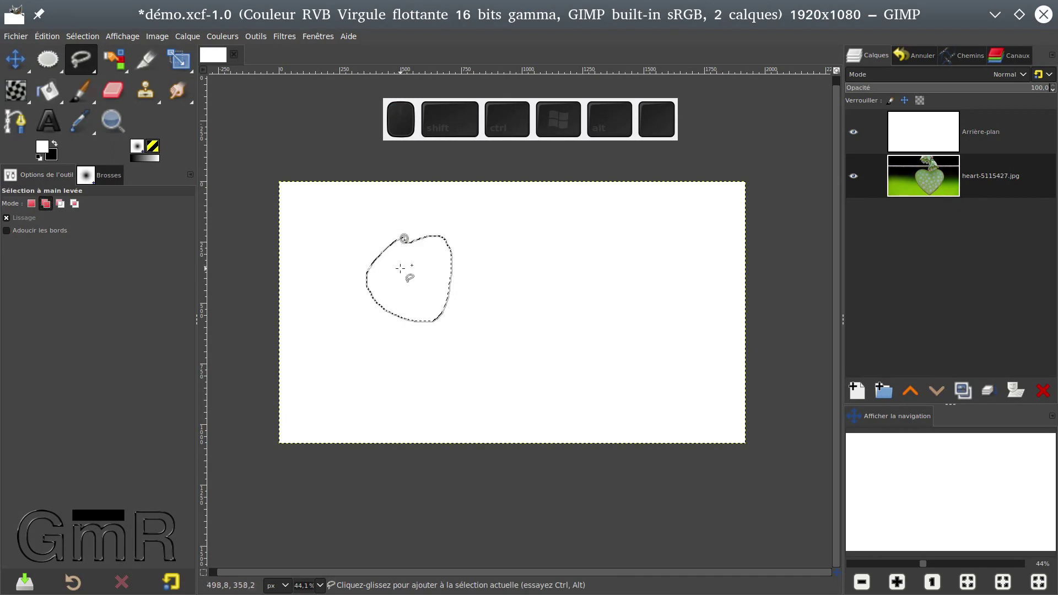
pyautogui.press('Return')
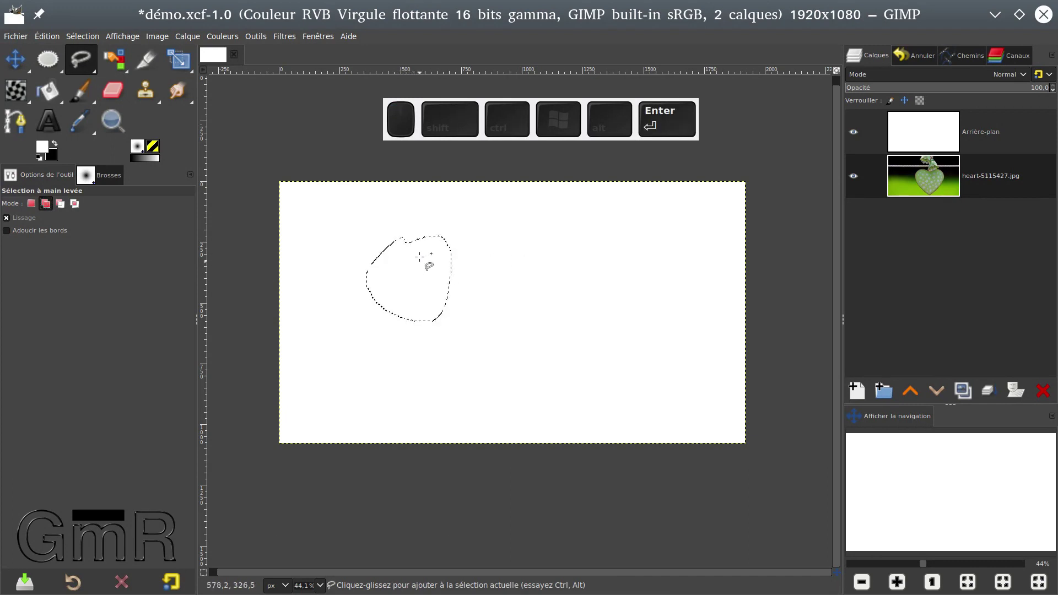
pyautogui.moveTo(589, 239)
pyautogui.mouseDown()
pyautogui.moveTo(505, 247)
pyautogui.moveTo(526, 323)
pyautogui.moveTo(584, 286)
pyautogui.moveTo(590, 238)
pyautogui.mouseUp()
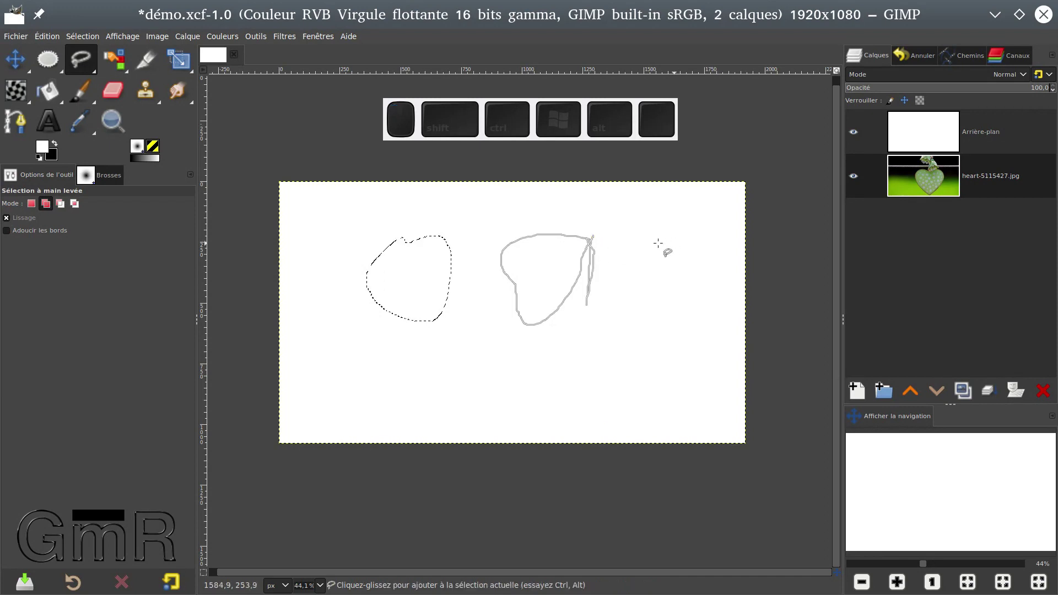
# Step: Enable feathered edges with a radius of 45.7 and confirm the second freehand shape
pyautogui.click(14, 231)
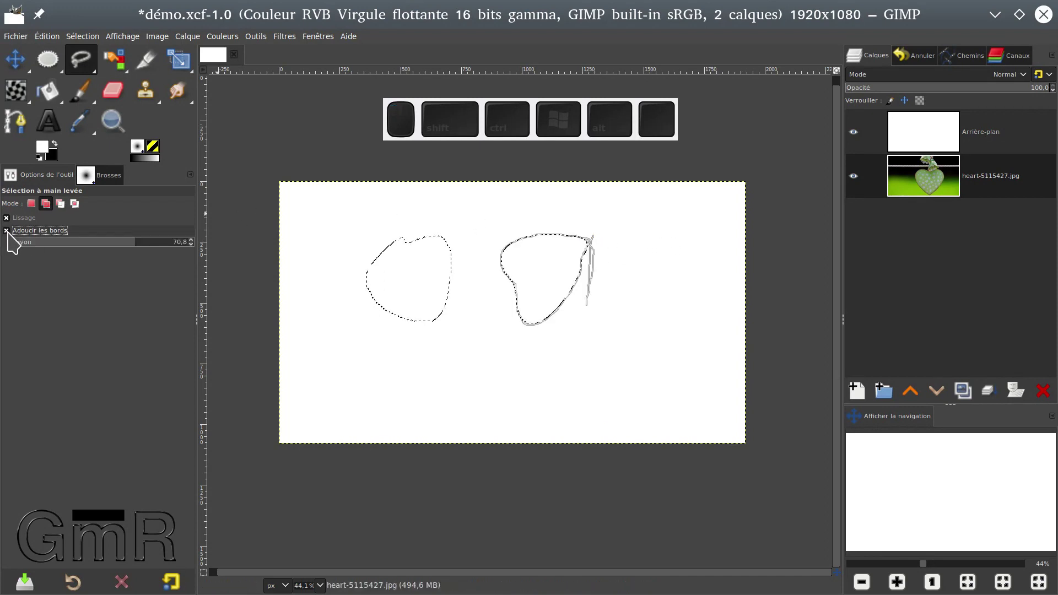
pyautogui.click(99, 246)
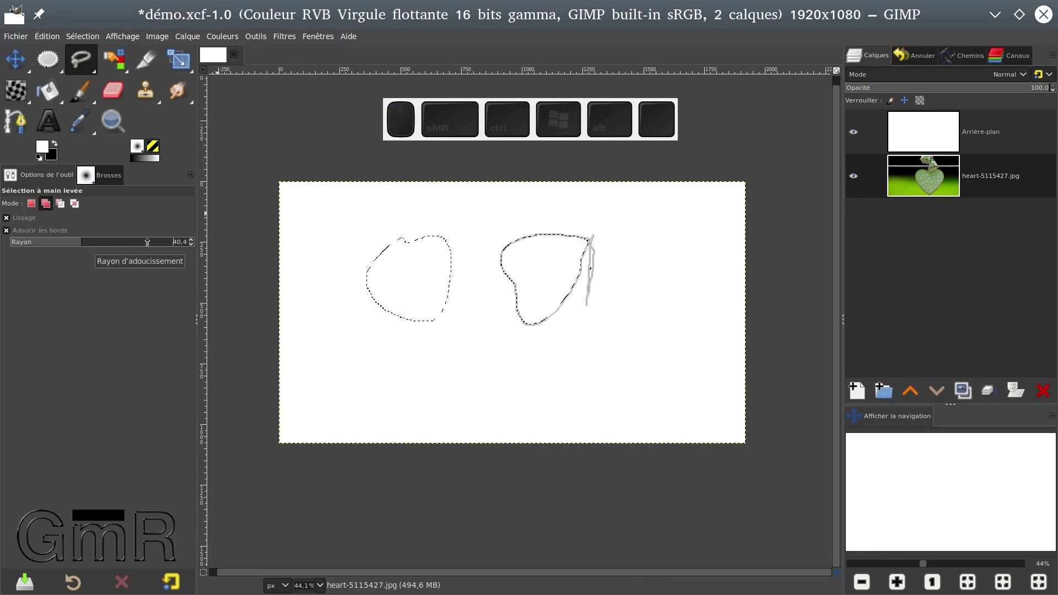
pyautogui.scroll(2, 544, 251)
pyautogui.click(542, 247)
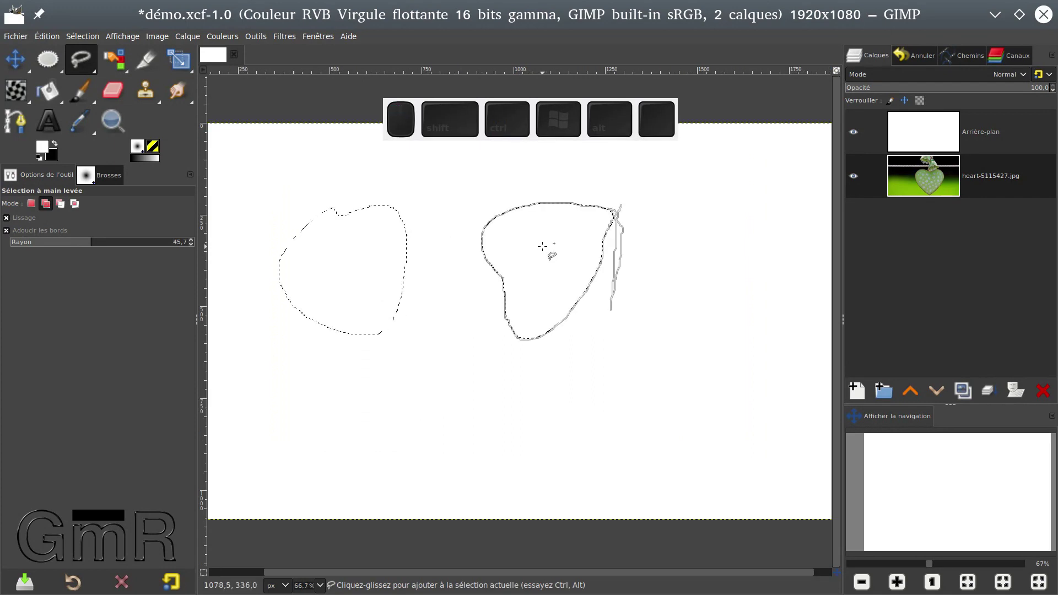
pyautogui.press('Return')
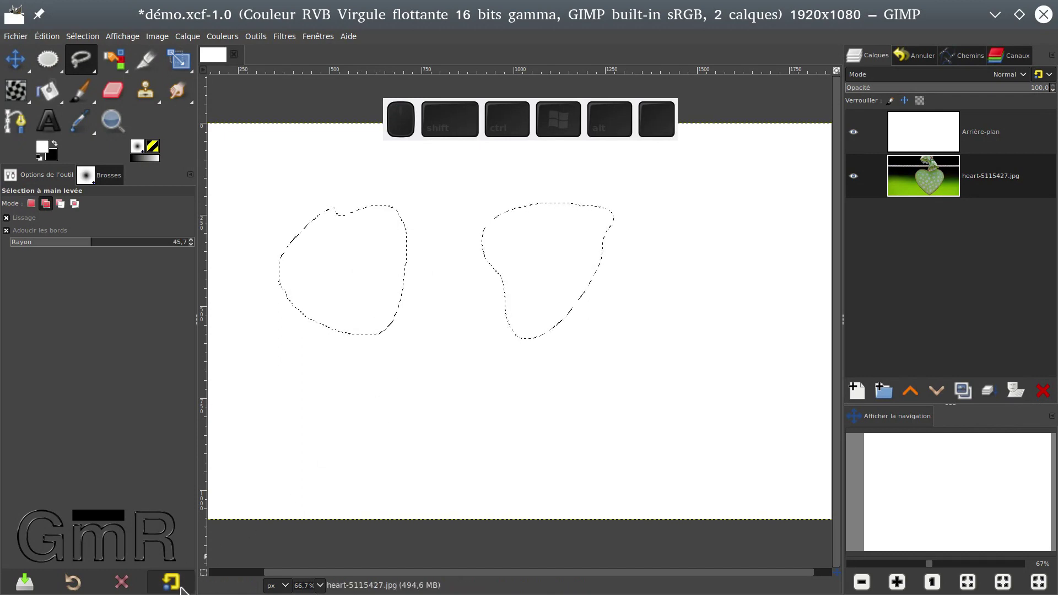
# Step: Compare the sharp and feathered selections in Quick Mask over the heart photo, with the Arrière-plan layer hidden
pyautogui.click(203, 571)
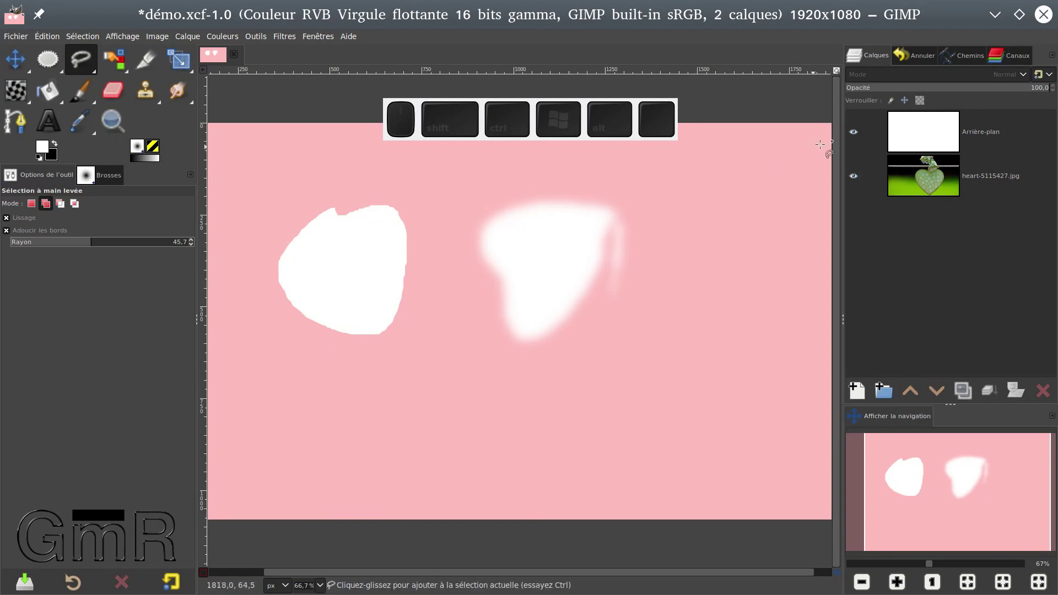
pyautogui.click(852, 132)
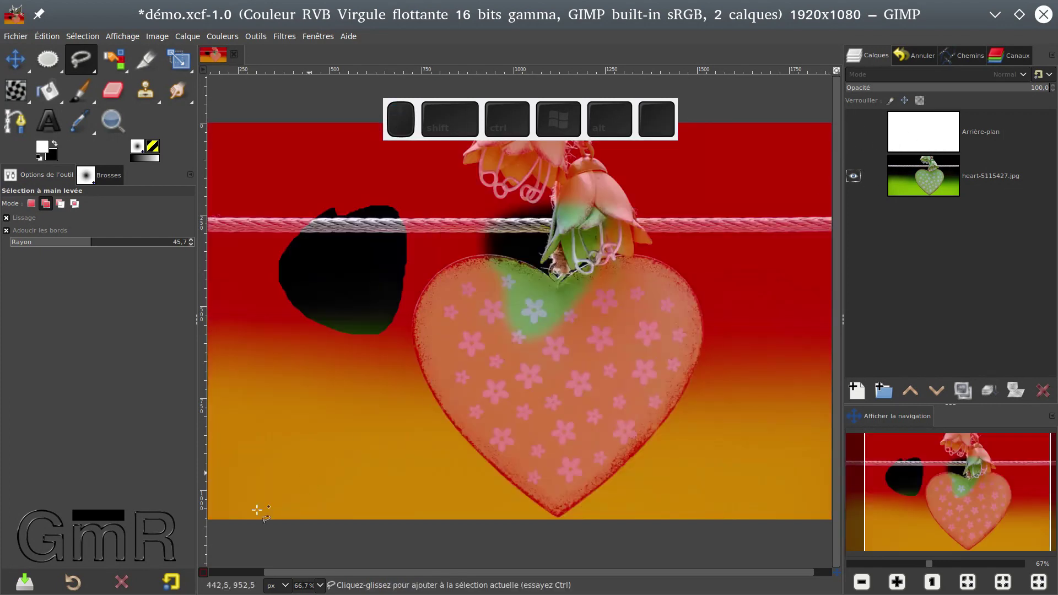
pyautogui.click(201, 573)
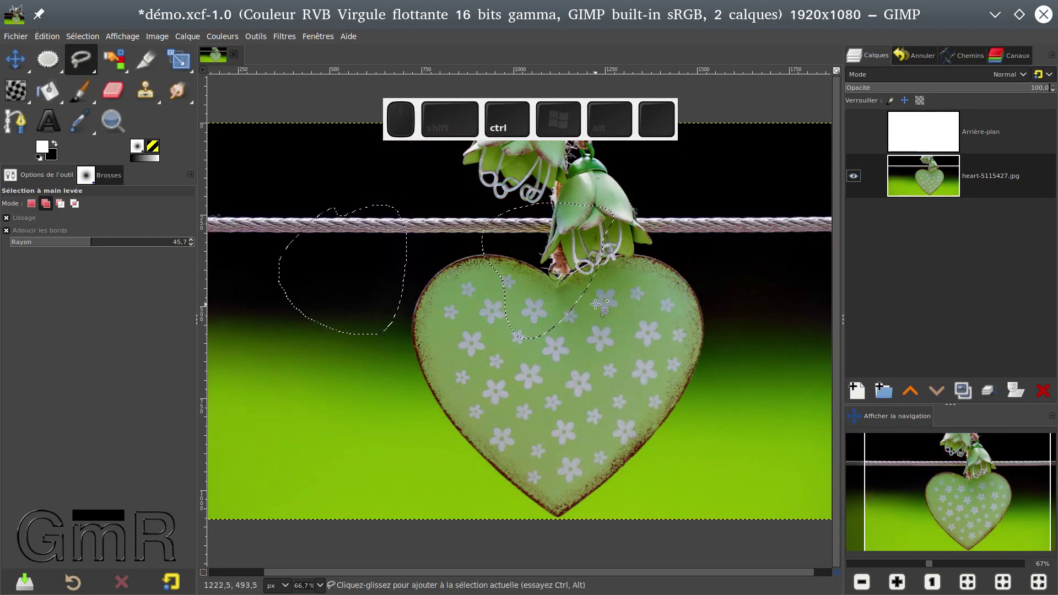
# Step: Clear both selections and set the feather radius to 10.2
pyautogui.hotkey('ctrl', 'shift', 'a')
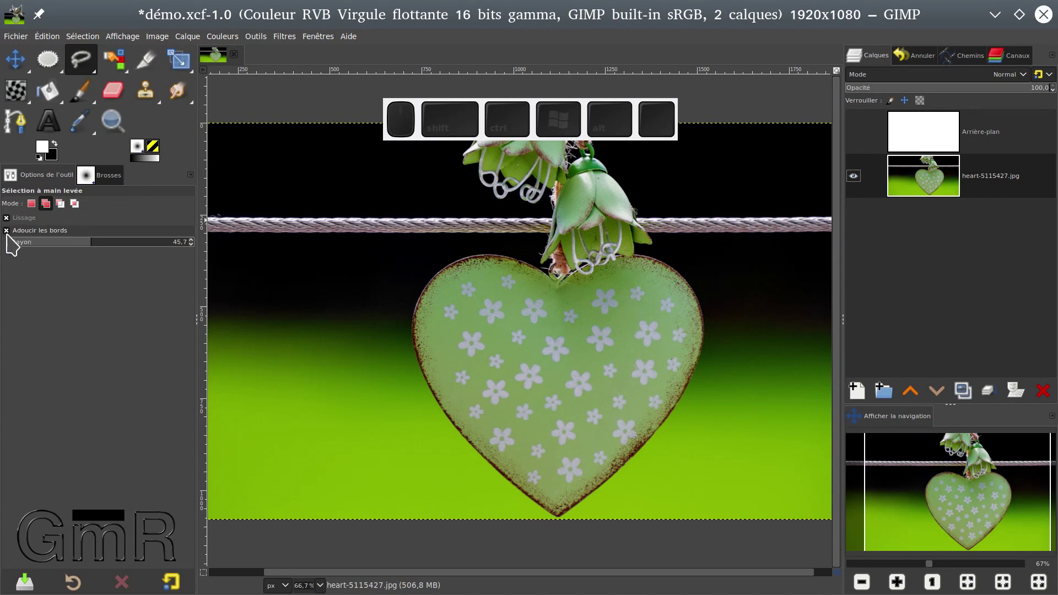
pyautogui.click(29, 243)
pyautogui.moveTo(26, 244); pyautogui.dragTo(25, 245)
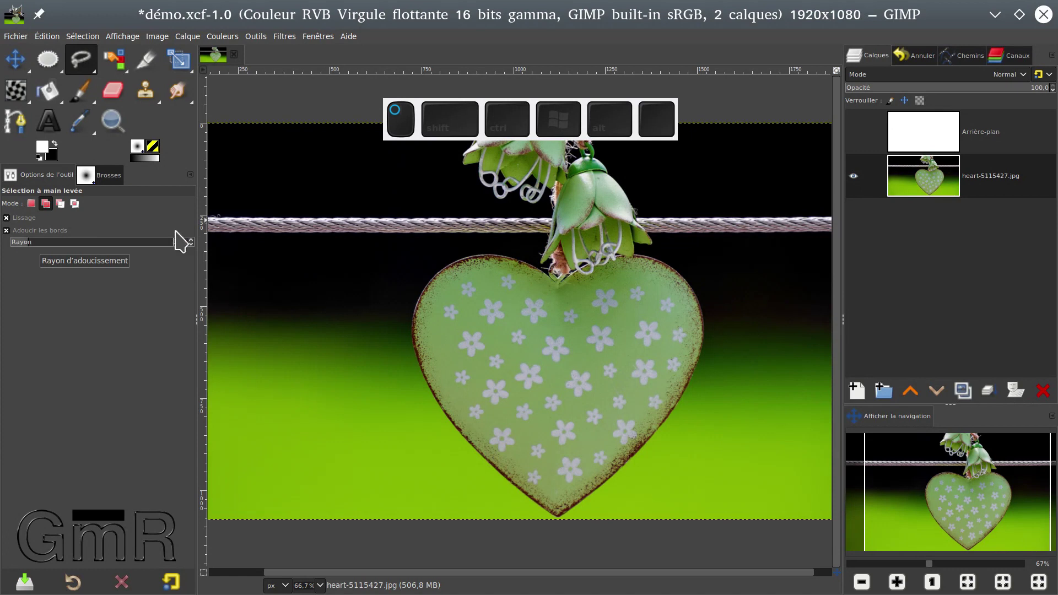
# Step: Outline the metal cable from the image's left edge to the green flower with straight segments and confirm the feathered selection
pyautogui.click(210, 215)
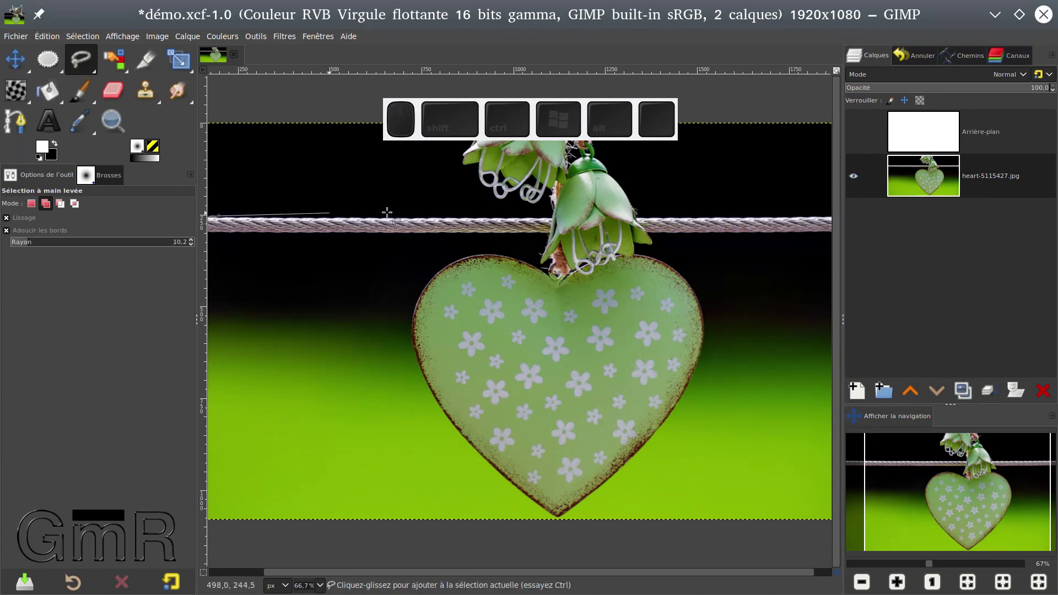
pyautogui.click(542, 217)
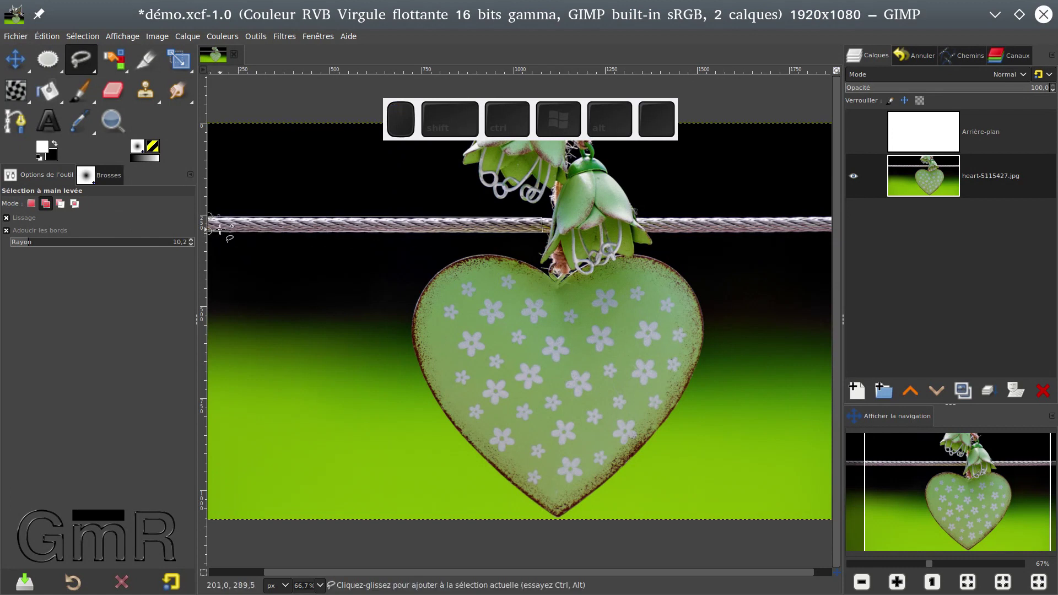
pyautogui.press('Return')
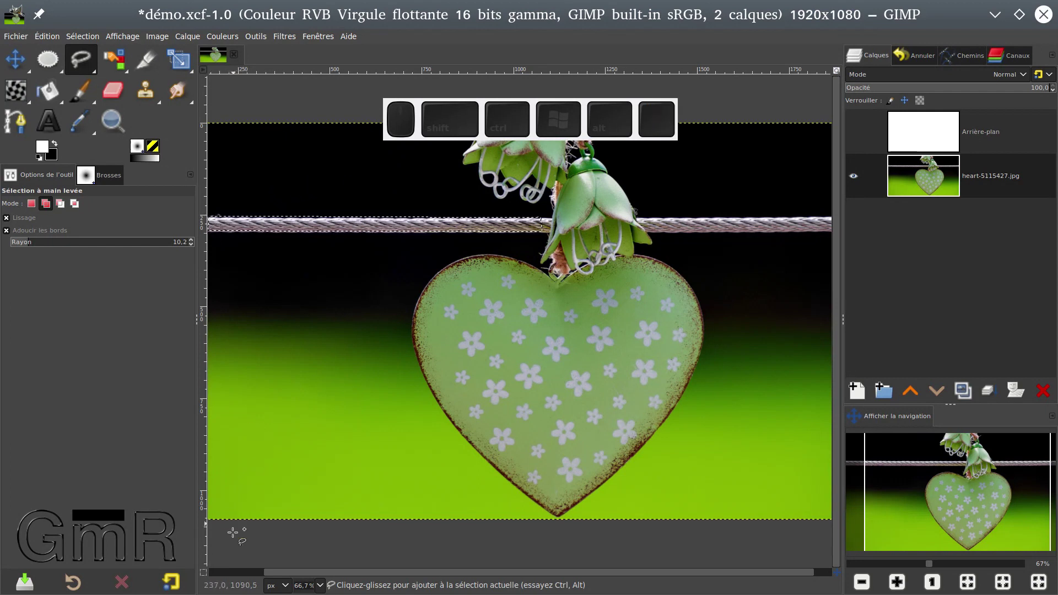
# Step: Inspect the feathered edges of the cable selection up close in Quick Mask, and return to the normal view
pyautogui.click(203, 573)
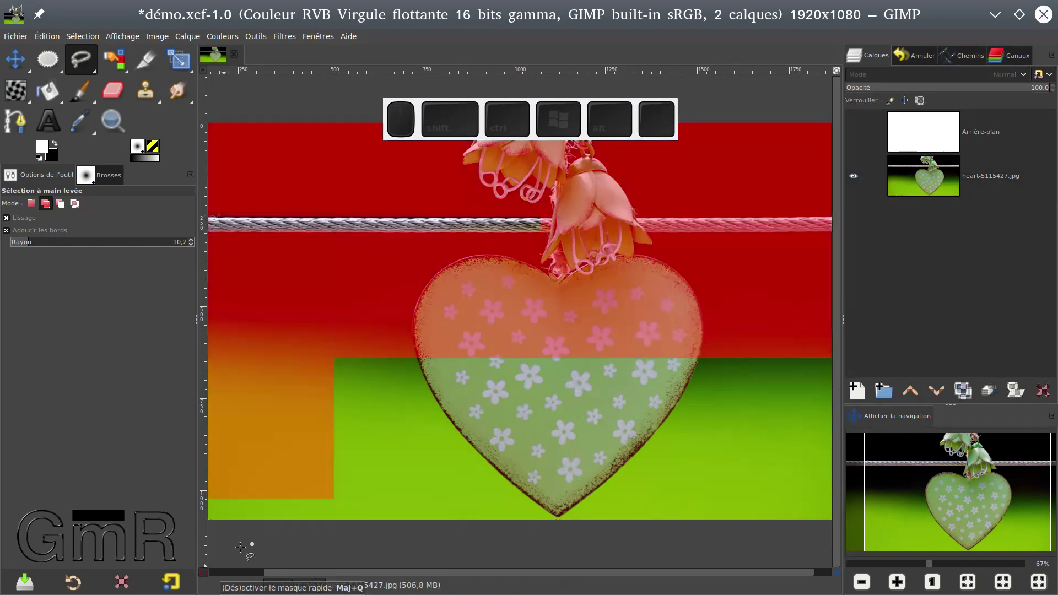
pyautogui.press('ctrl')
pyautogui.scroll(3, 385, 247)
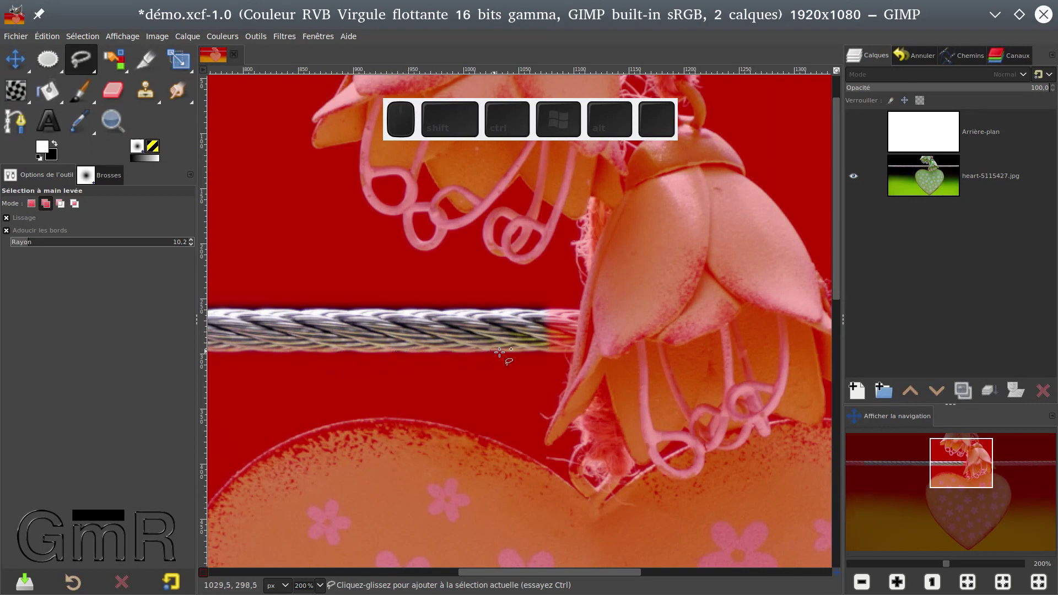
pyautogui.click(204, 573)
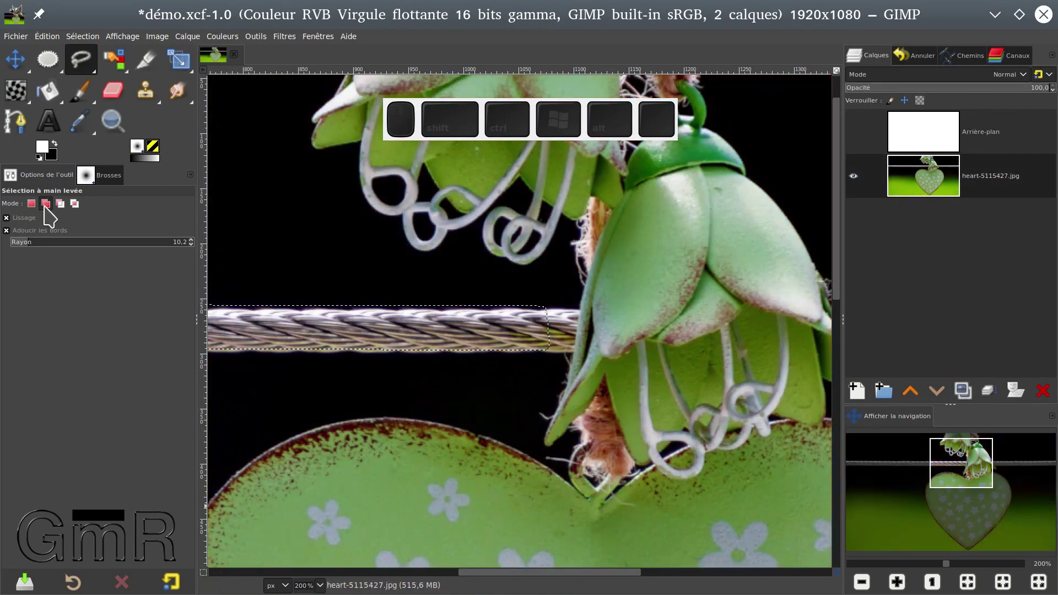
# Step: Turn off feathered edges and trace from the end of the cable selection over the flower's top and down its right side
pyautogui.click(7, 230)
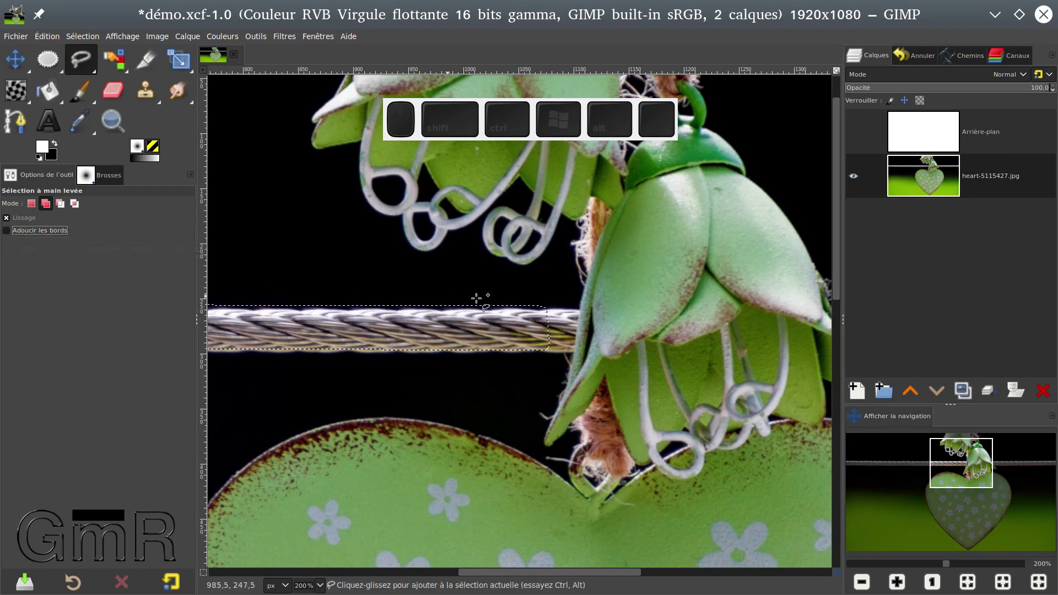
pyautogui.click(543, 307)
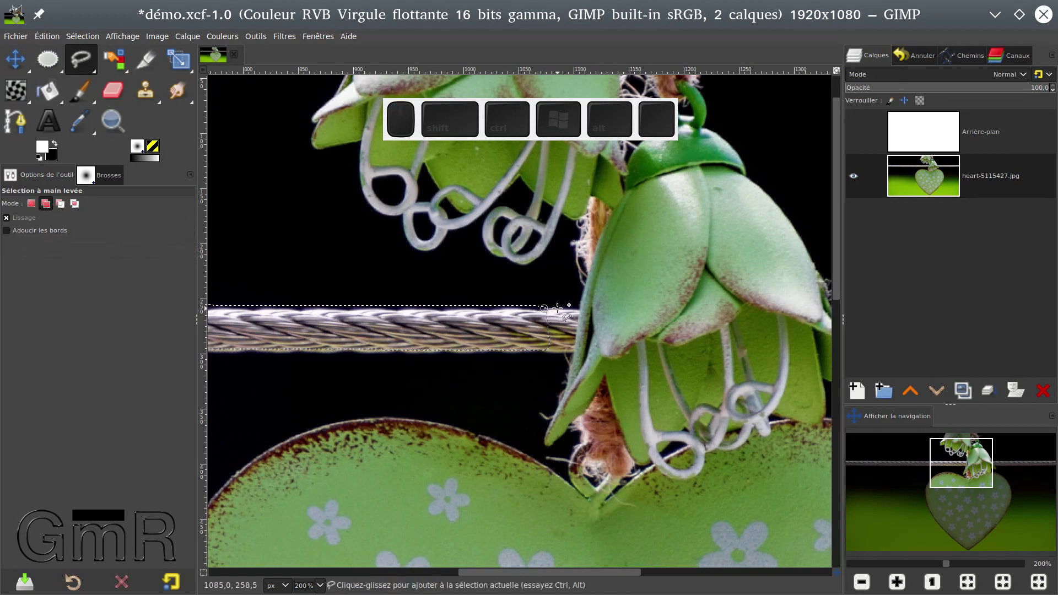
pyautogui.click(578, 307)
pyautogui.moveTo(599, 234)
pyautogui.mouseDown()
pyautogui.moveTo(644, 131)
pyautogui.moveTo(699, 117)
pyautogui.moveTo(742, 165)
pyautogui.mouseUp()
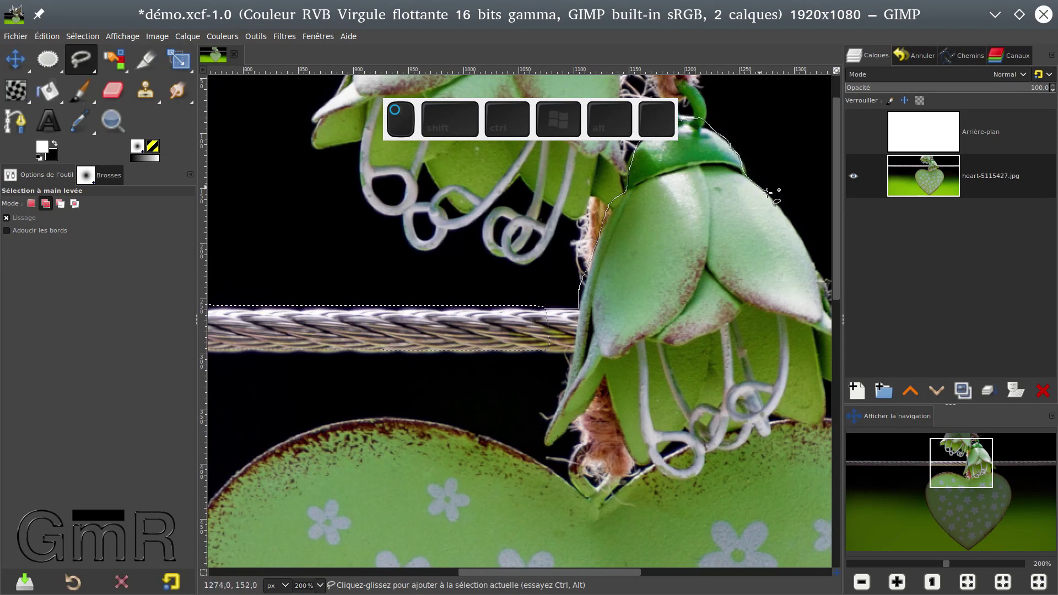
pyautogui.moveTo(805, 242)
pyautogui.mouseDown()
pyautogui.moveTo(820, 273)
pyautogui.moveTo(675, 250)
pyautogui.mouseUp()
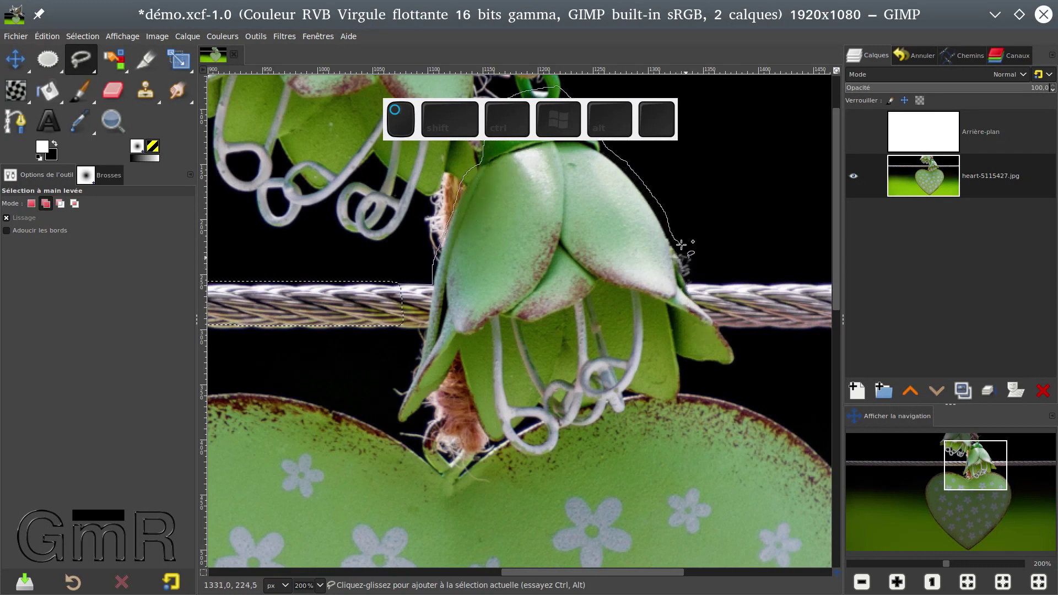
pyautogui.moveTo(689, 258); pyautogui.dragTo(678, 253)
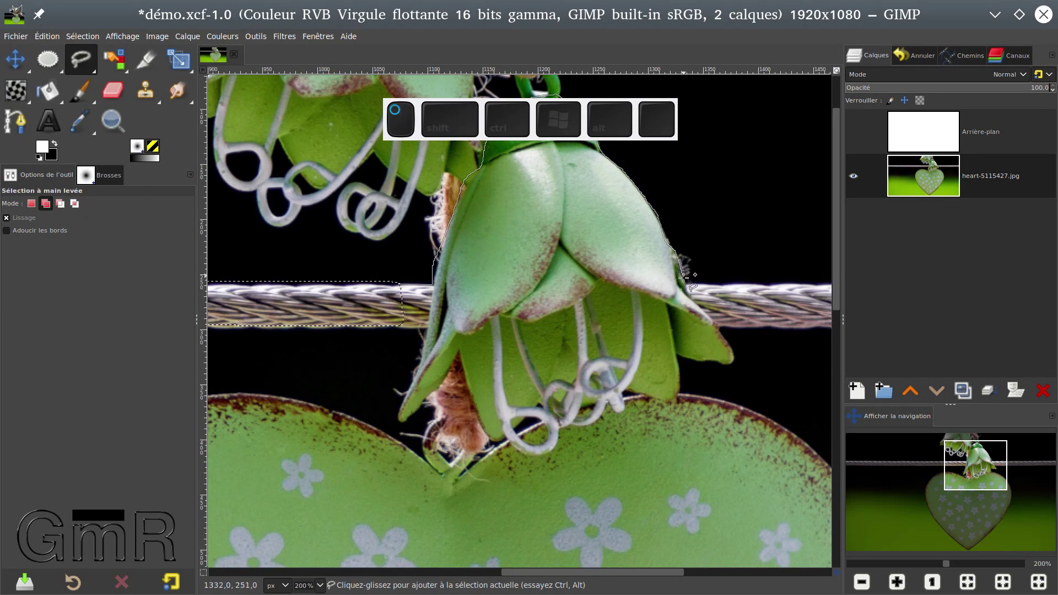
# Step: Complete the outline around the flower's lower petals back to the cable, add it to the selection, and check it in Quick Mask
pyautogui.click(715, 300)
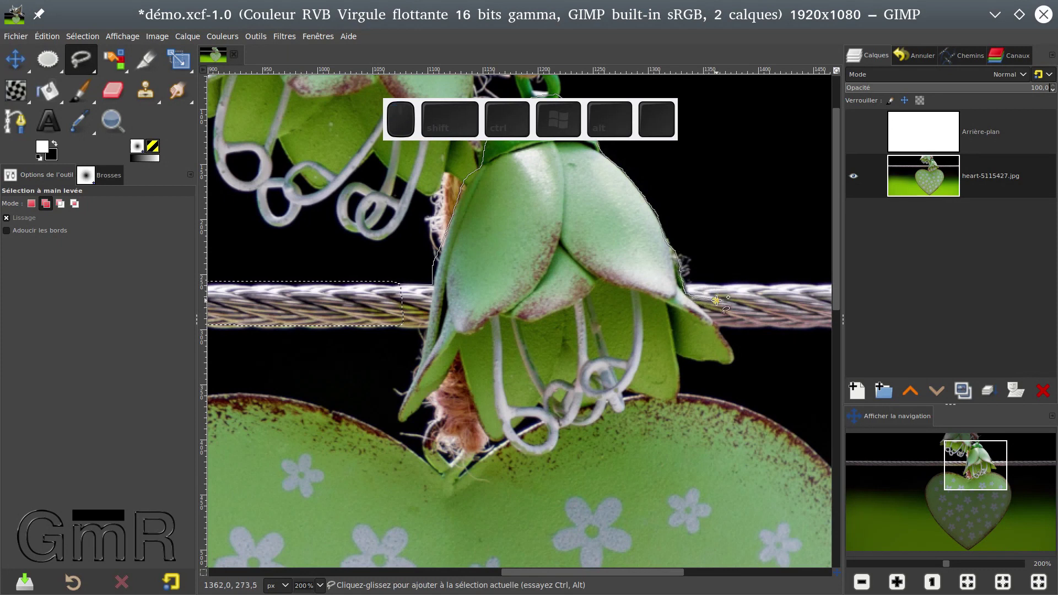
pyautogui.click(718, 309)
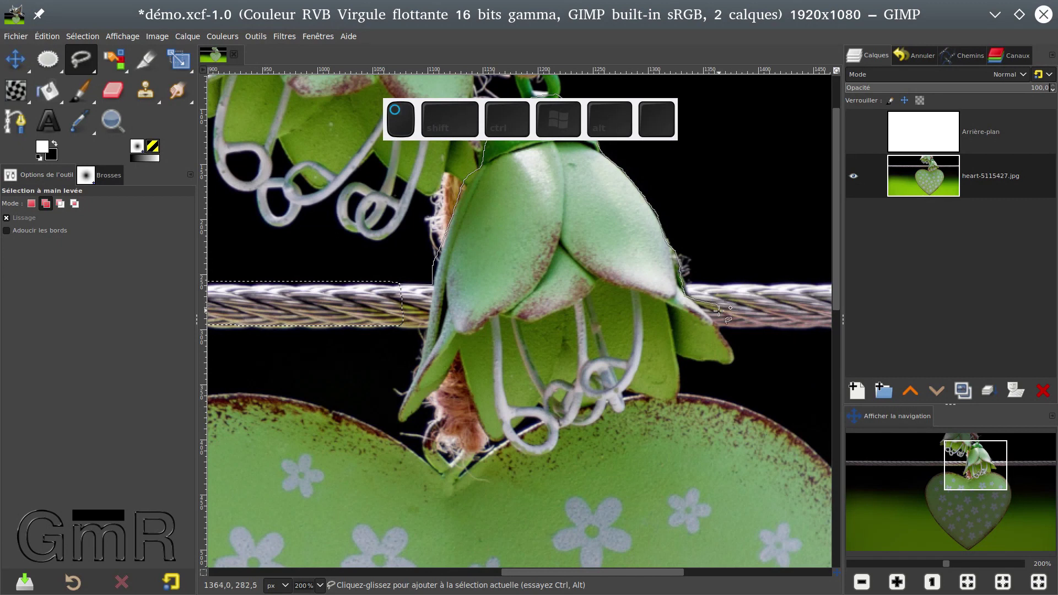
pyautogui.moveTo(726, 332)
pyautogui.mouseDown()
pyautogui.moveTo(734, 363)
pyautogui.moveTo(677, 355)
pyautogui.moveTo(677, 377)
pyautogui.mouseUp()
pyautogui.moveTo(683, 386); pyautogui.dragTo(678, 391)
pyautogui.click(519, 458)
pyautogui.click(389, 425)
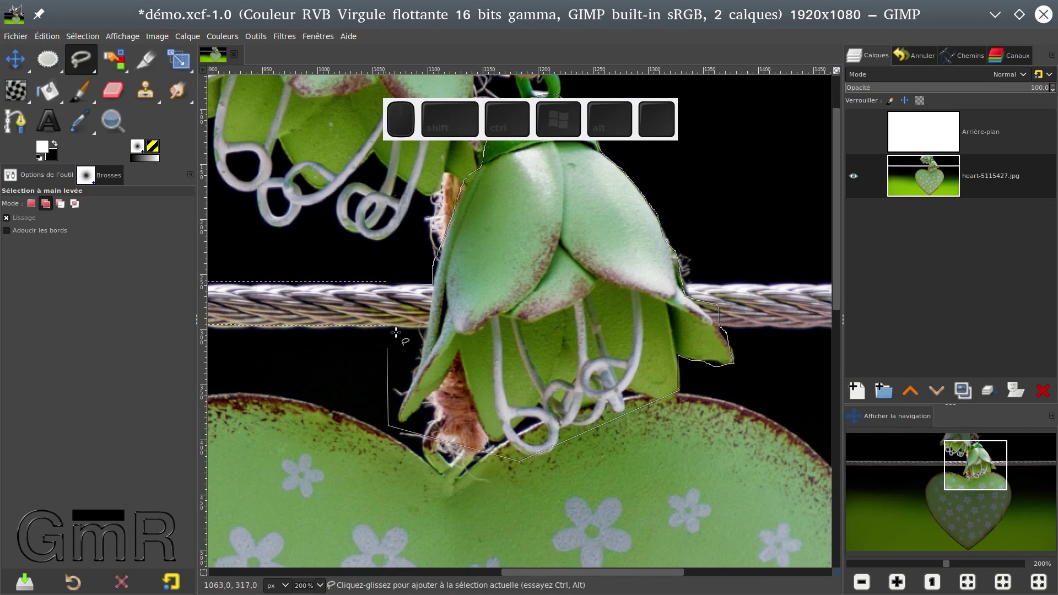
pyautogui.moveTo(396, 325); pyautogui.dragTo(398, 284)
pyautogui.press('Return')
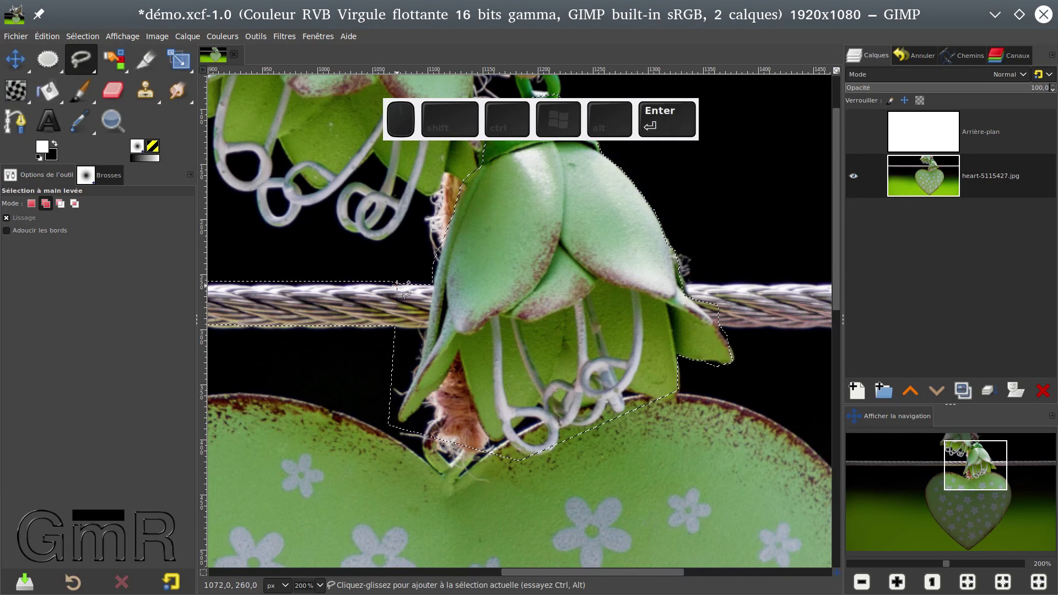
pyautogui.click(203, 572)
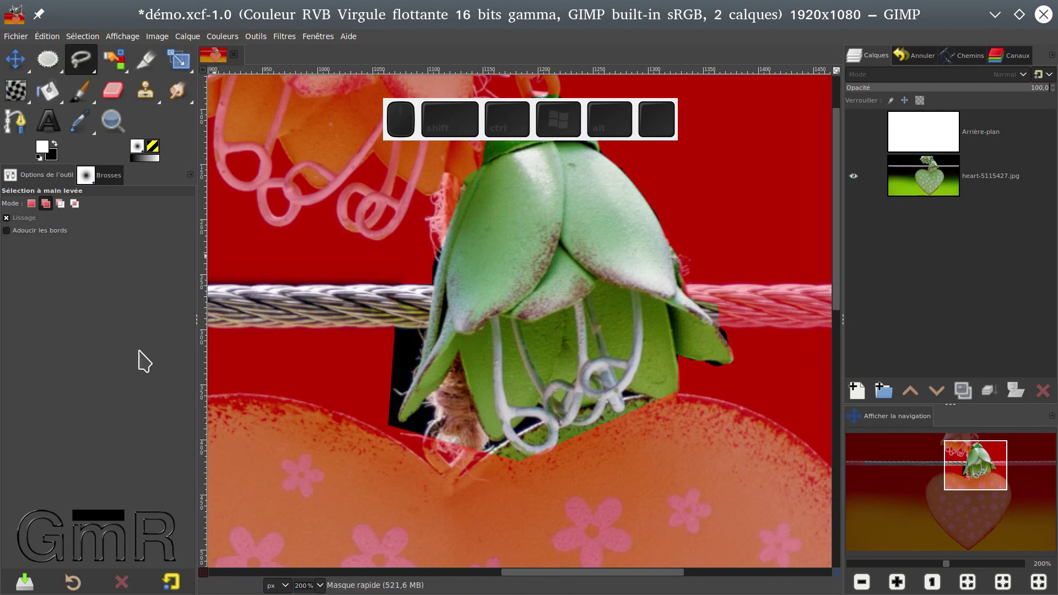
pyautogui.click(202, 573)
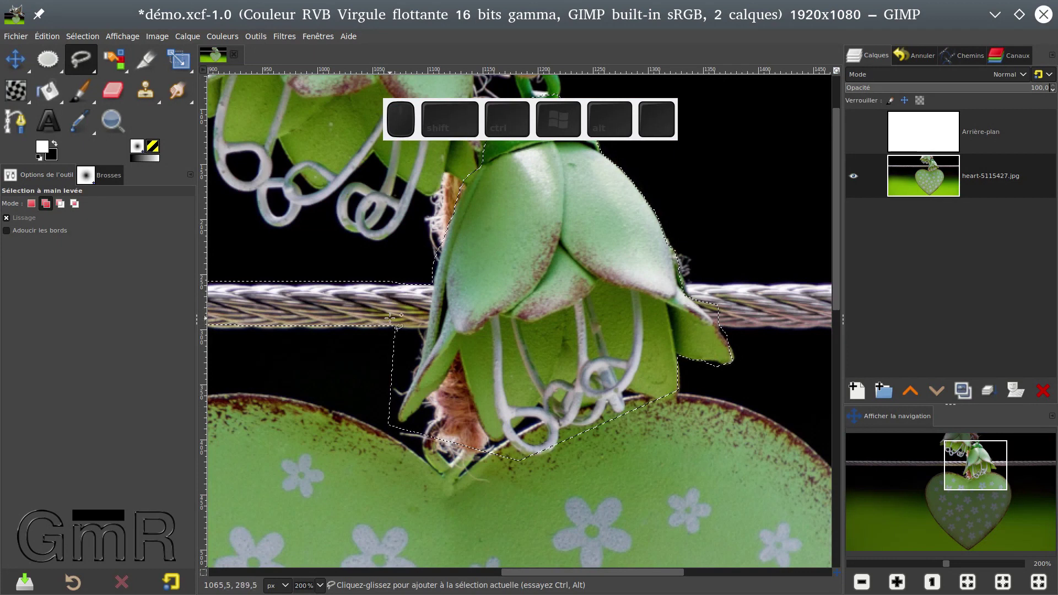
# Step: Subtract the black area below the cable, left of the flower, with a freehand outline and show the selection in Quick Mask
pyautogui.click(60, 204)
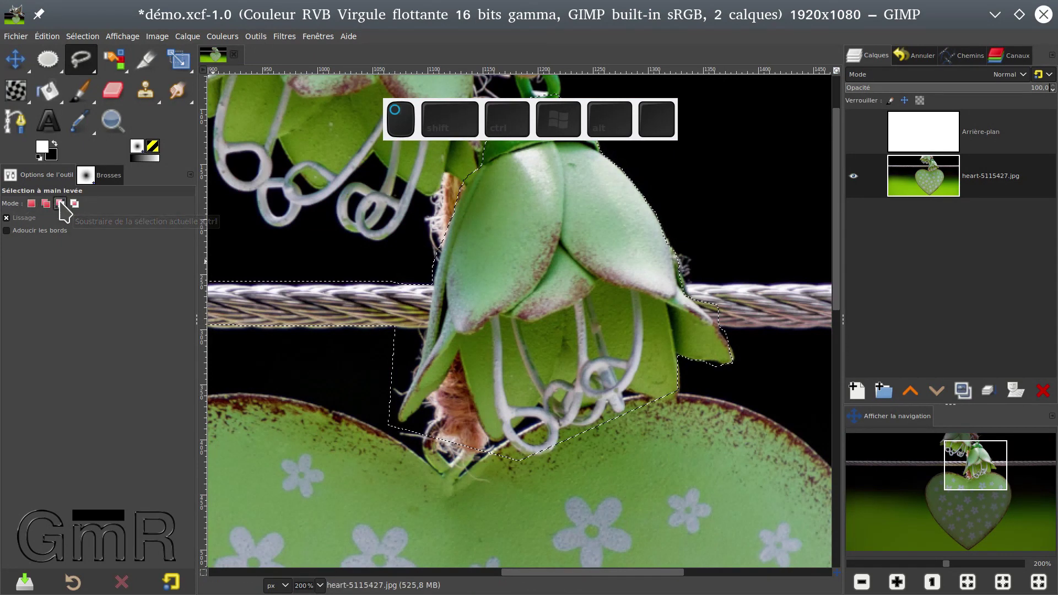
pyautogui.moveTo(390, 329)
pyautogui.mouseDown()
pyautogui.moveTo(410, 330)
pyautogui.moveTo(425, 349)
pyautogui.moveTo(421, 367)
pyautogui.mouseUp()
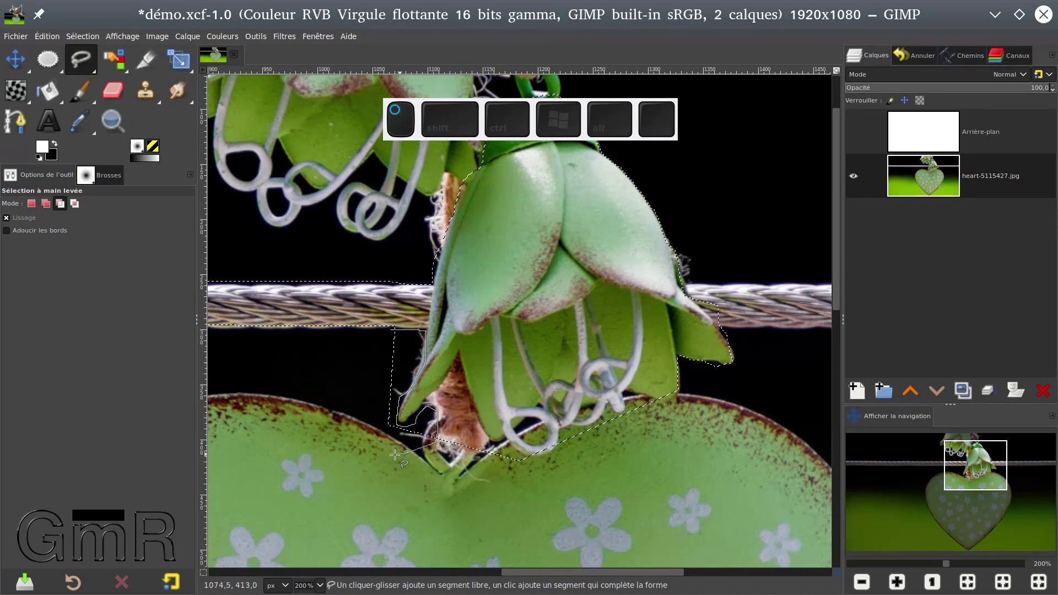
pyautogui.moveTo(379, 343); pyautogui.dragTo(380, 343)
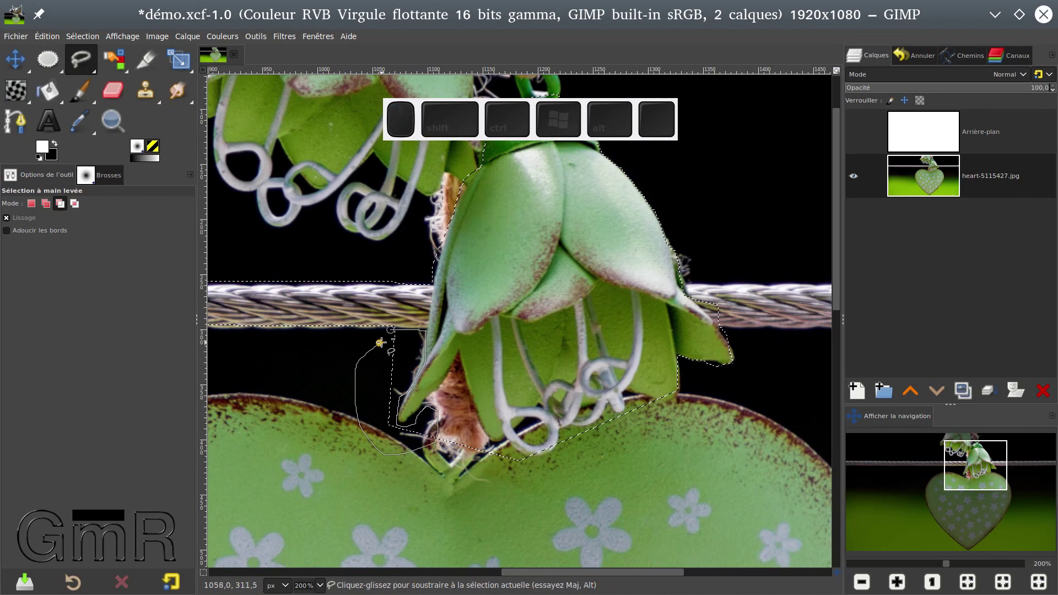
pyautogui.press('Return')
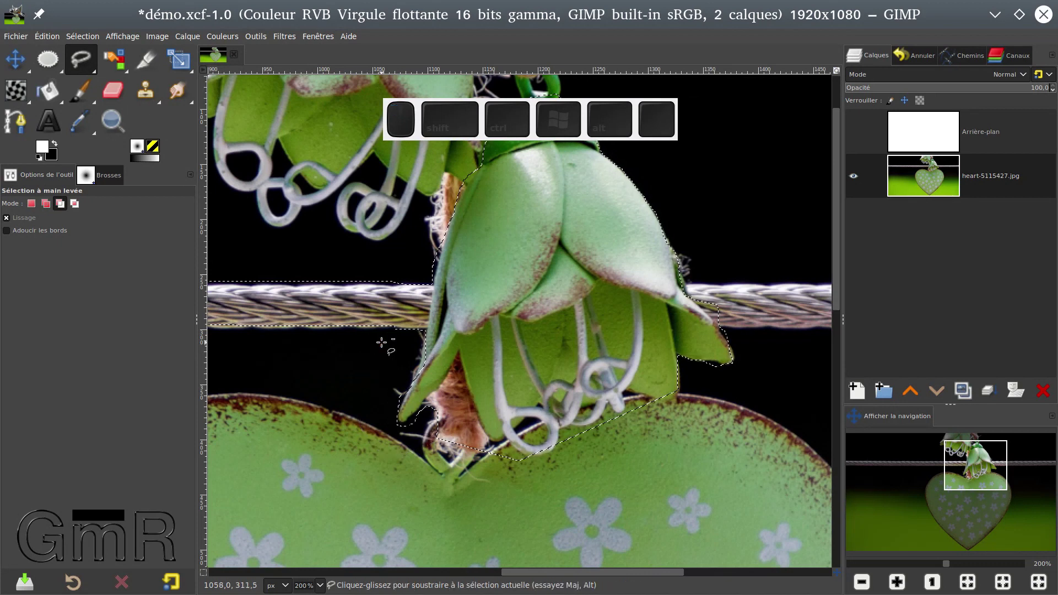
pyautogui.click(203, 571)
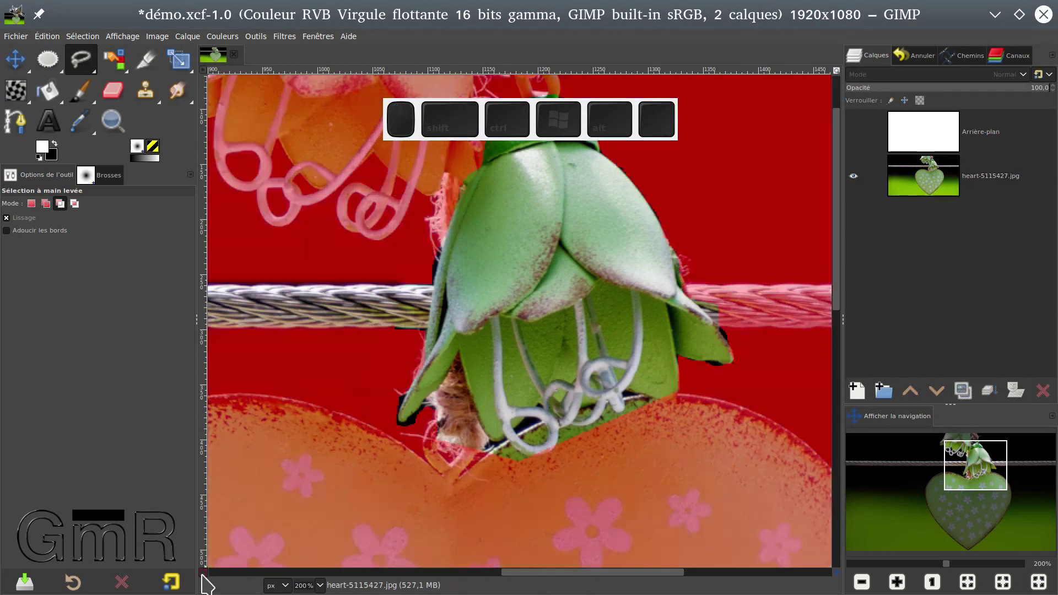